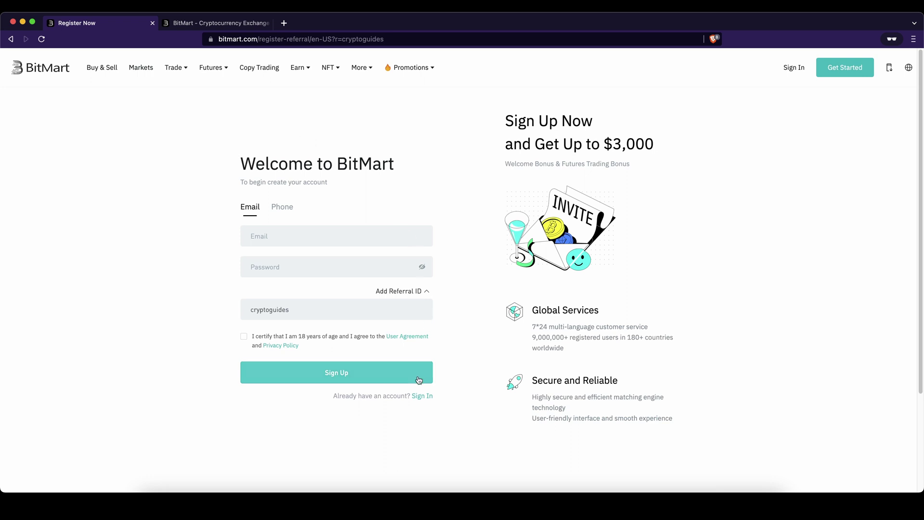
- Highlight the $3,000 bonus, browse the Rewards Hub page, then return to the sign-up form
{"action": "left_click_drag", "start_coordinate": [614, 145], "coordinate": [695, 145]}
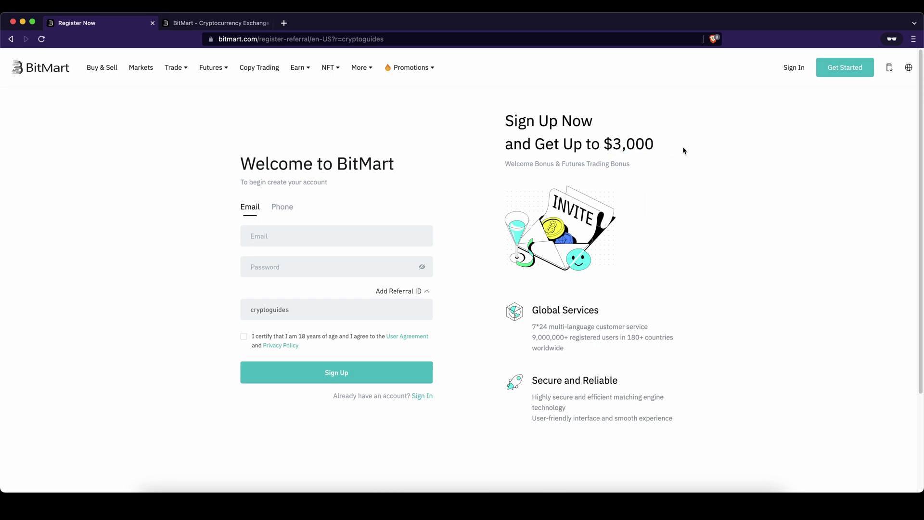
{"action": "mouse_move", "coordinate": [362, 67]}
{"action": "left_click", "coordinate": [402, 353]}
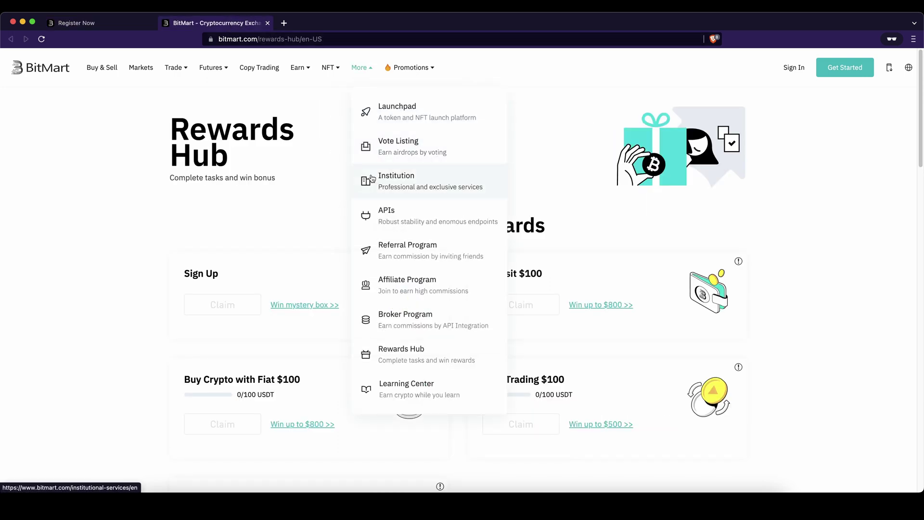
{"action": "scroll", "coordinate": [308, 196], "scroll_direction": "down", "scroll_amount": 2}
{"action": "scroll", "coordinate": [473, 173], "scroll_direction": "down", "scroll_amount": 10}
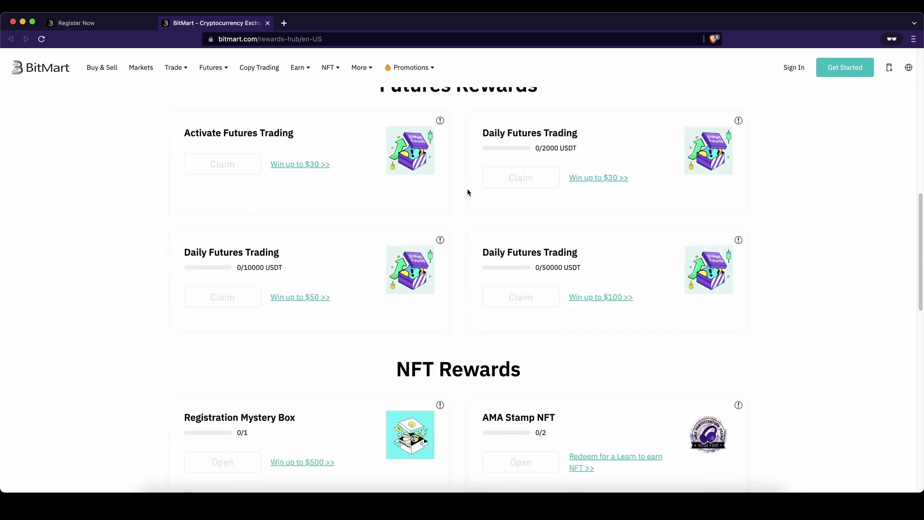
{"action": "left_click", "coordinate": [81, 28]}
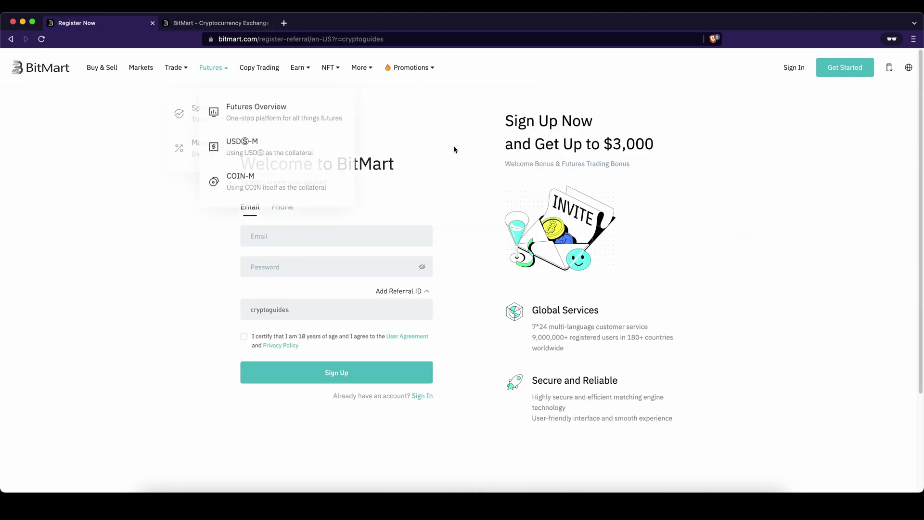
{"action": "left_click_drag", "start_coordinate": [613, 145], "coordinate": [673, 150]}
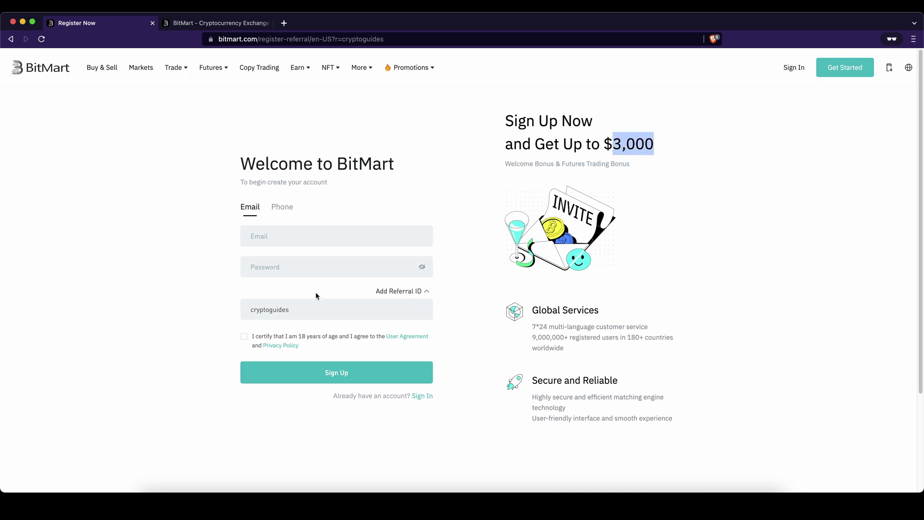
- Close the sign-up page, open Identity Verification and highlight the Level 1 and Level 2 requirements
{"action": "key", "text": "super+w"}
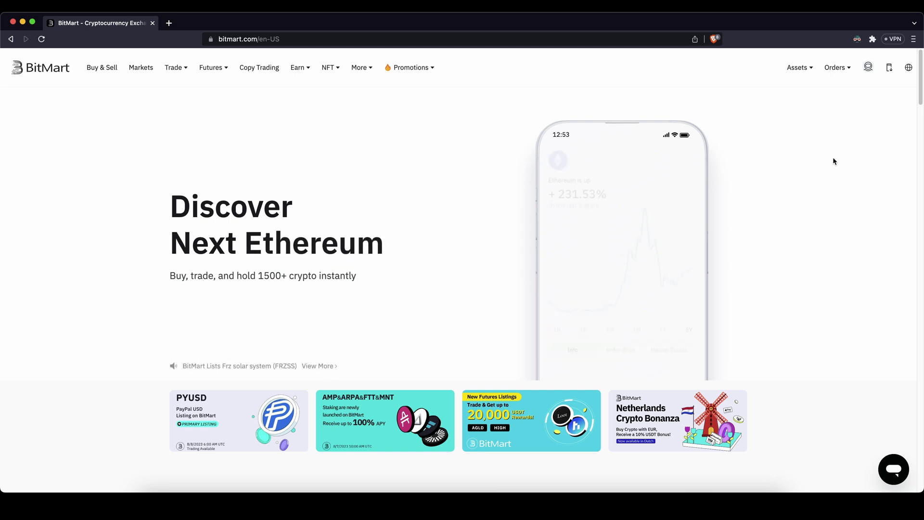
{"action": "mouse_move", "coordinate": [869, 67]}
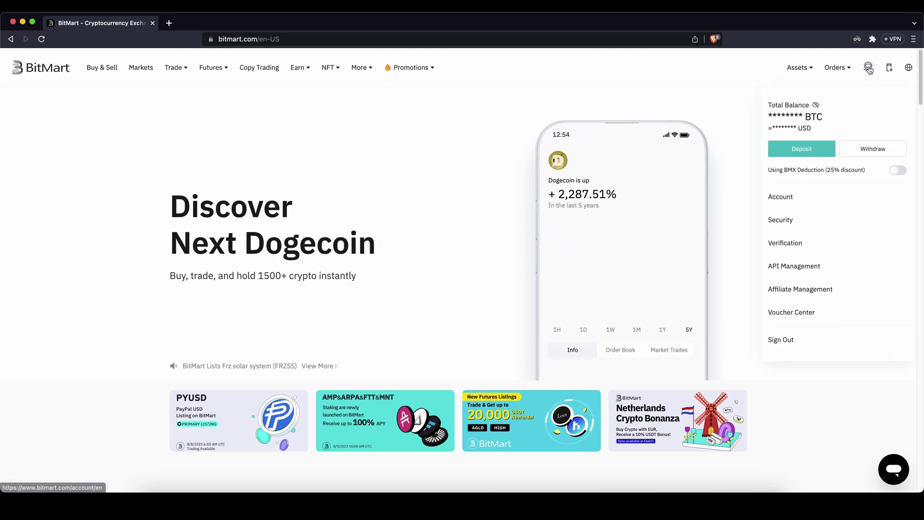
{"action": "left_click", "coordinate": [792, 243]}
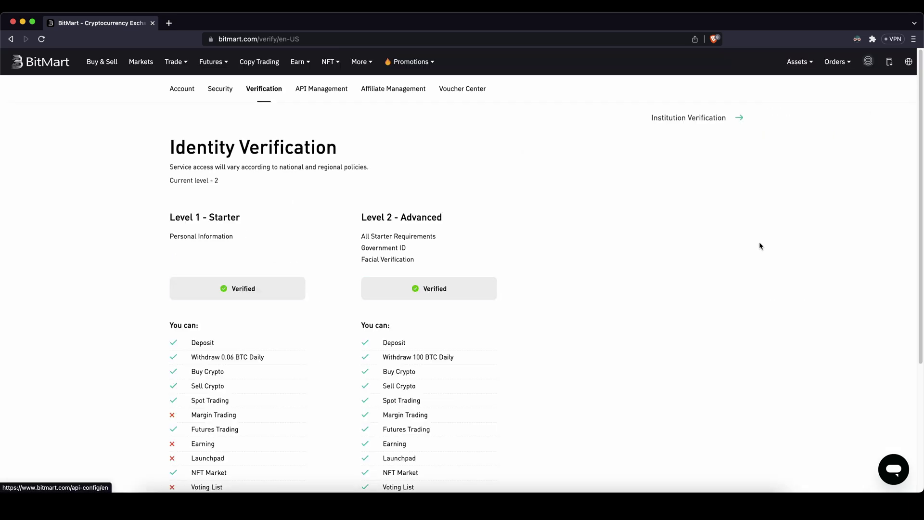
{"action": "left_click_drag", "start_coordinate": [191, 212], "coordinate": [421, 260]}
{"action": "left_click", "coordinate": [412, 258]}
- Review the Level 1 permissions, including the 0.06 BTC daily withdrawal limit, and the Level 2 requirements and permissions
{"action": "scroll", "coordinate": [244, 236], "scroll_direction": "down", "scroll_amount": 2}
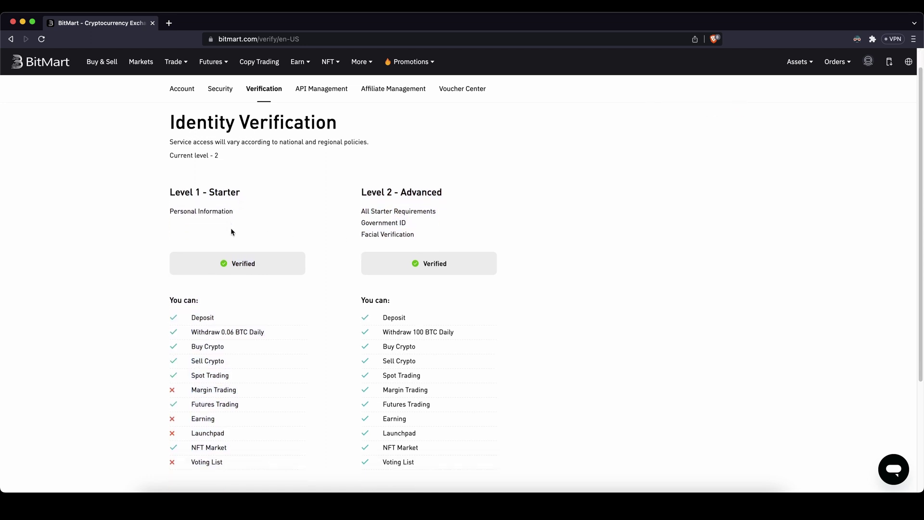
{"action": "left_click_drag", "start_coordinate": [186, 290], "coordinate": [227, 404]}
{"action": "left_click", "coordinate": [211, 314]}
{"action": "left_click_drag", "start_coordinate": [197, 302], "coordinate": [281, 301]}
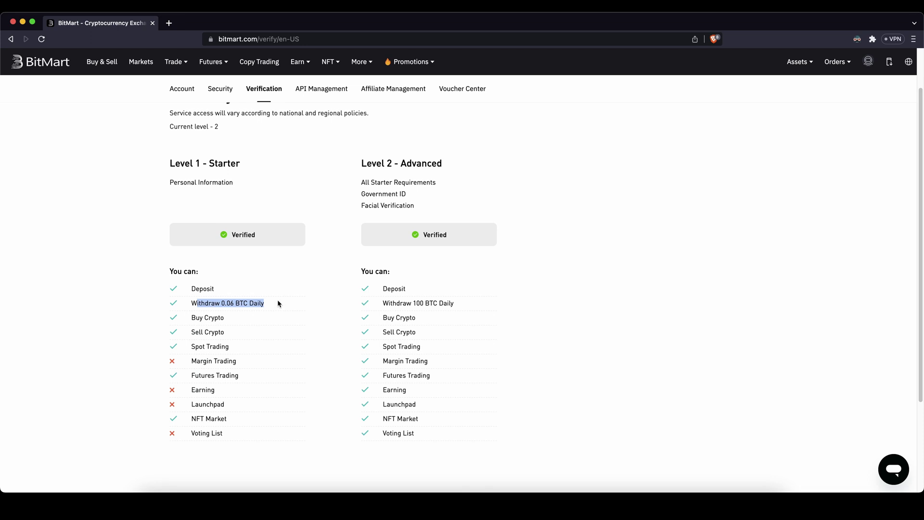
{"action": "left_click", "coordinate": [277, 300]}
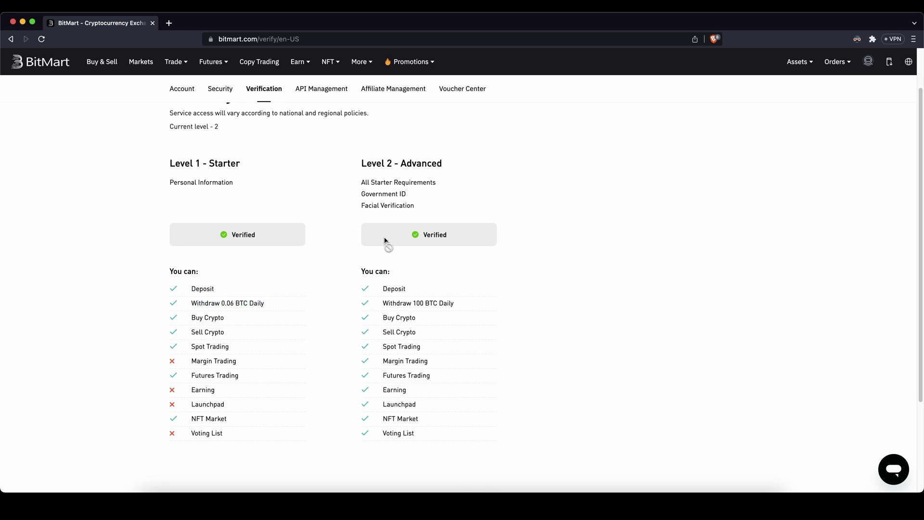
{"action": "left_click_drag", "start_coordinate": [366, 182], "coordinate": [417, 207]}
{"action": "left_click_drag", "start_coordinate": [383, 289], "coordinate": [450, 443]}
{"action": "left_click", "coordinate": [433, 407]}
{"action": "scroll", "coordinate": [553, 345], "scroll_direction": "up", "scroll_amount": 2}
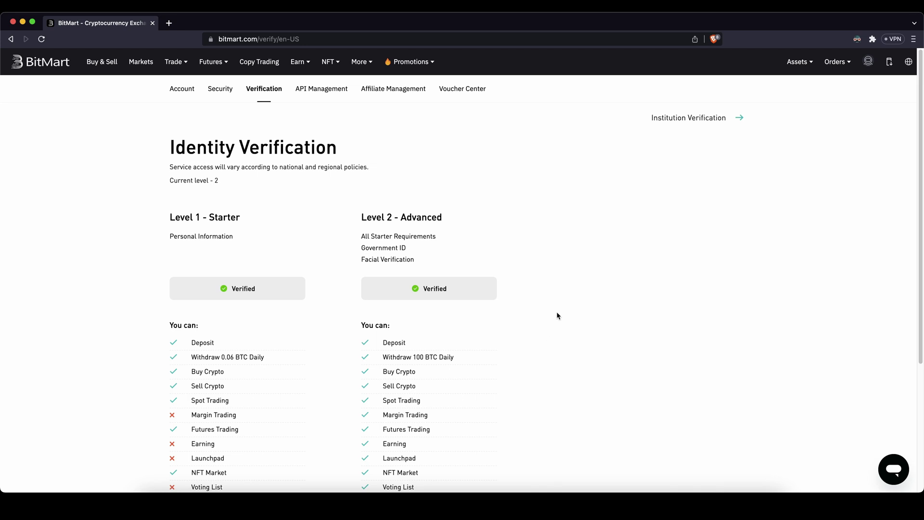
- From the Spot balances, start a crypto deposit and select USDT as the coin
{"action": "mouse_move", "coordinate": [800, 62]}
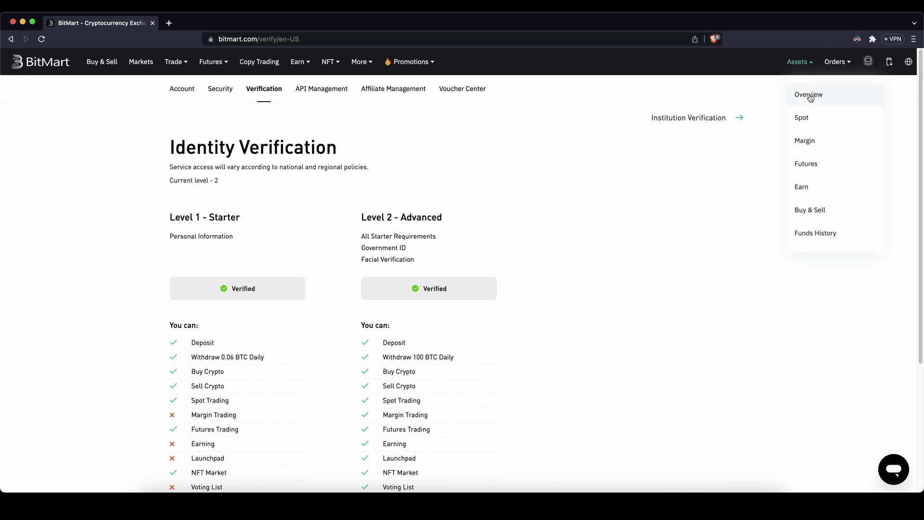
{"action": "left_click", "coordinate": [809, 118]}
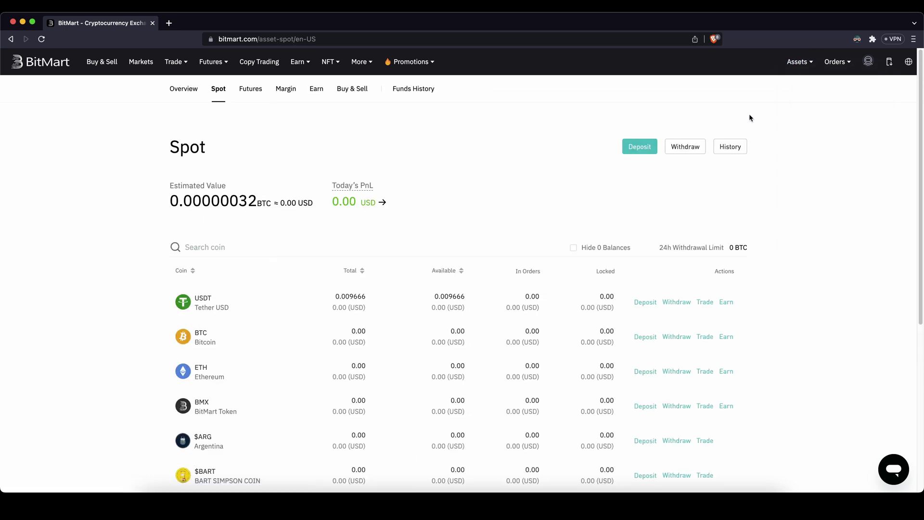
{"action": "left_click", "coordinate": [633, 149]}
{"action": "left_click", "coordinate": [445, 178]}
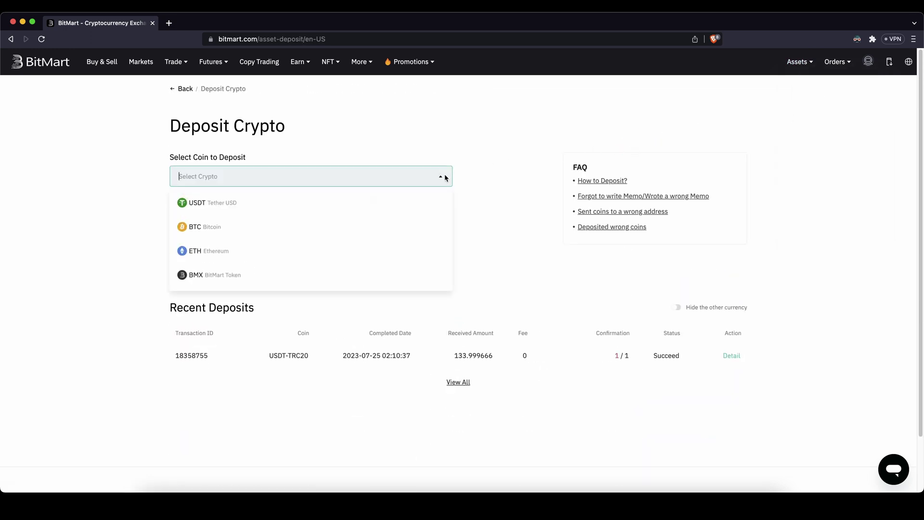
{"action": "scroll", "coordinate": [237, 213], "scroll_direction": "down", "scroll_amount": 3}
{"action": "scroll", "coordinate": [238, 216], "scroll_direction": "up", "scroll_amount": 5}
{"action": "left_click", "coordinate": [223, 201]}
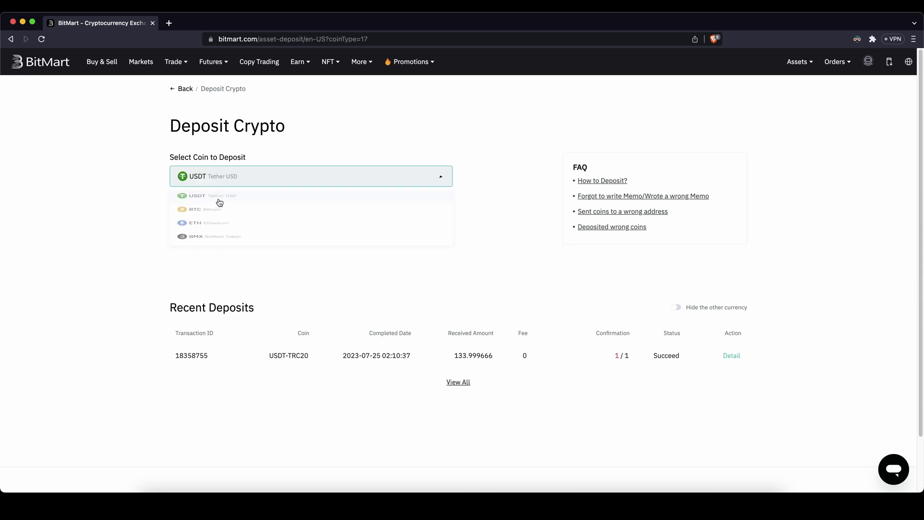
- Choose the TRC20 network and copy the USDT deposit address
{"action": "left_click", "coordinate": [223, 220]}
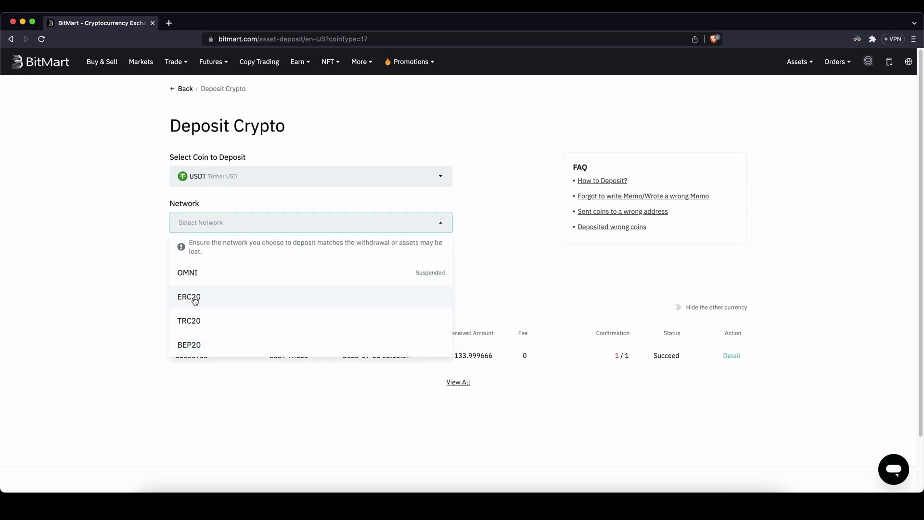
{"action": "left_click", "coordinate": [191, 325]}
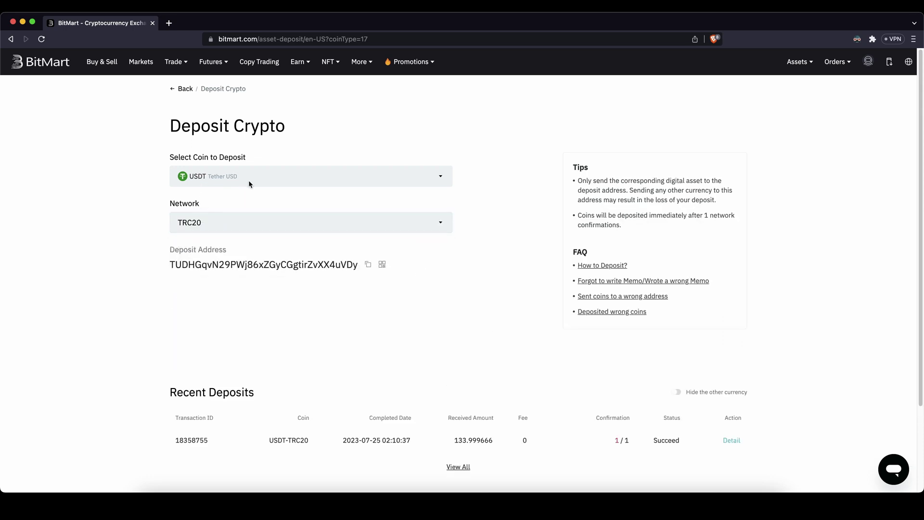
{"action": "left_click_drag", "start_coordinate": [173, 265], "coordinate": [364, 268]}
{"action": "left_click", "coordinate": [365, 265]}
- On Buy & Sell, pay in EUR, enter a 500 spend amount and keep BTC as the coin received
{"action": "left_click", "coordinate": [96, 70]}
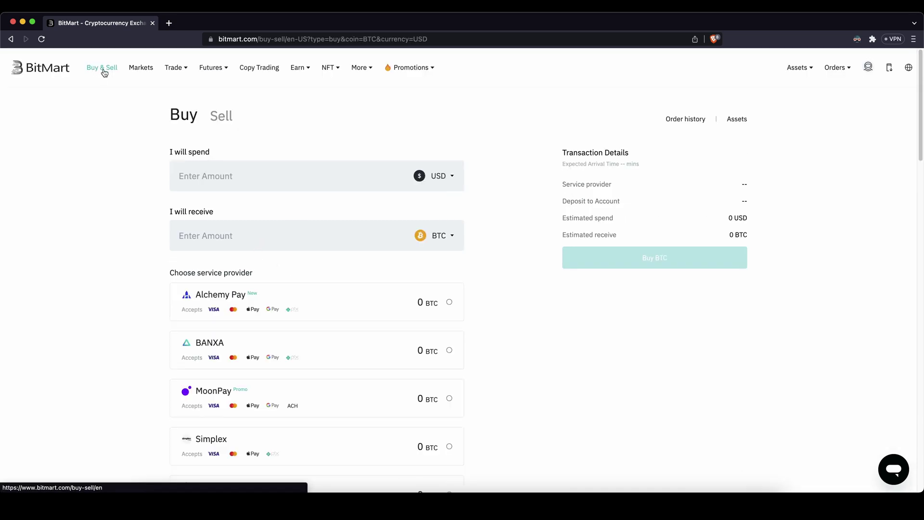
{"action": "left_click", "coordinate": [453, 183]}
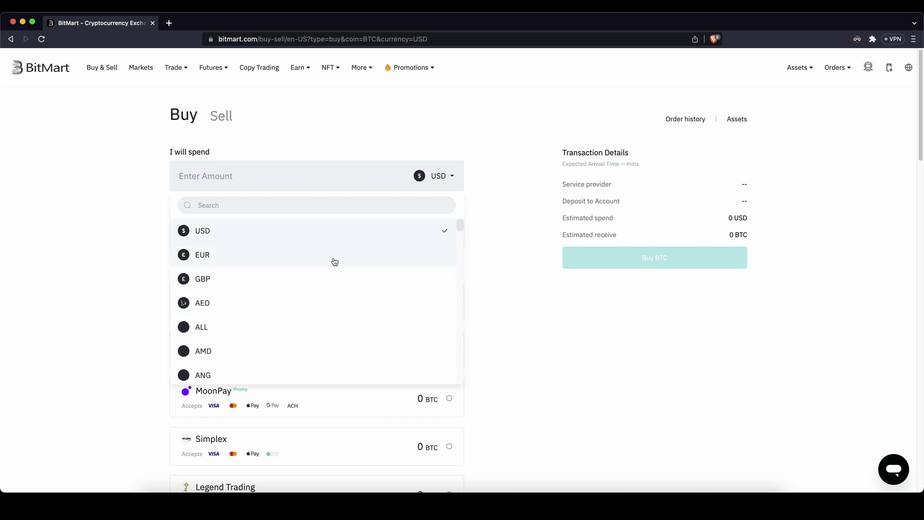
{"action": "left_click", "coordinate": [334, 260]}
{"action": "left_click", "coordinate": [197, 175]}
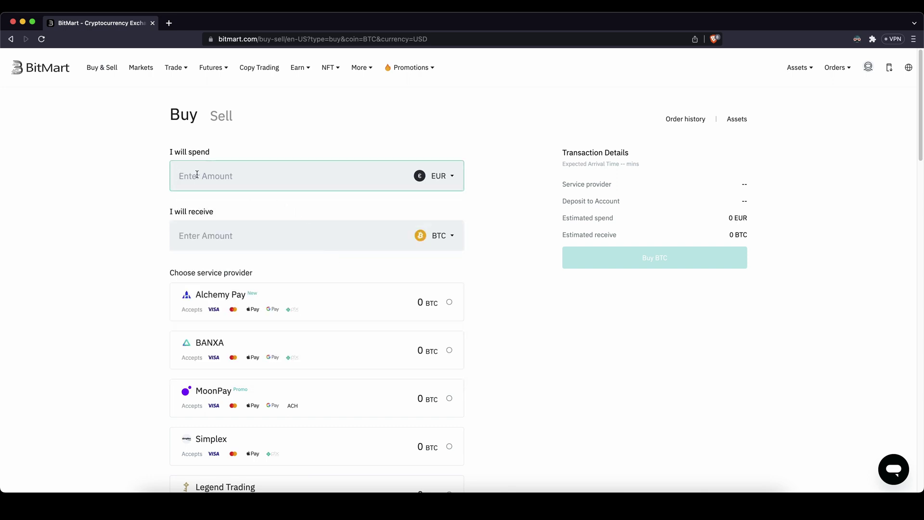
{"action": "type", "text": "500"}
{"action": "left_click", "coordinate": [469, 152]}
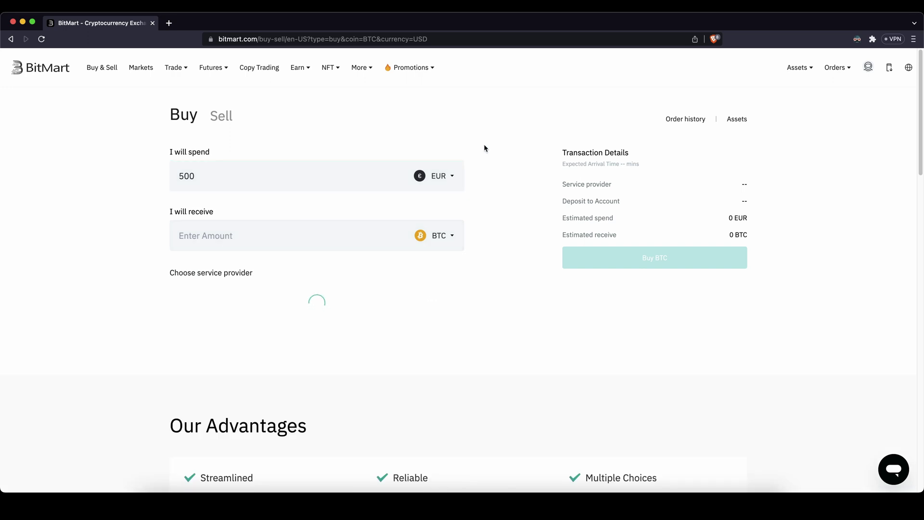
{"action": "left_click", "coordinate": [441, 236]}
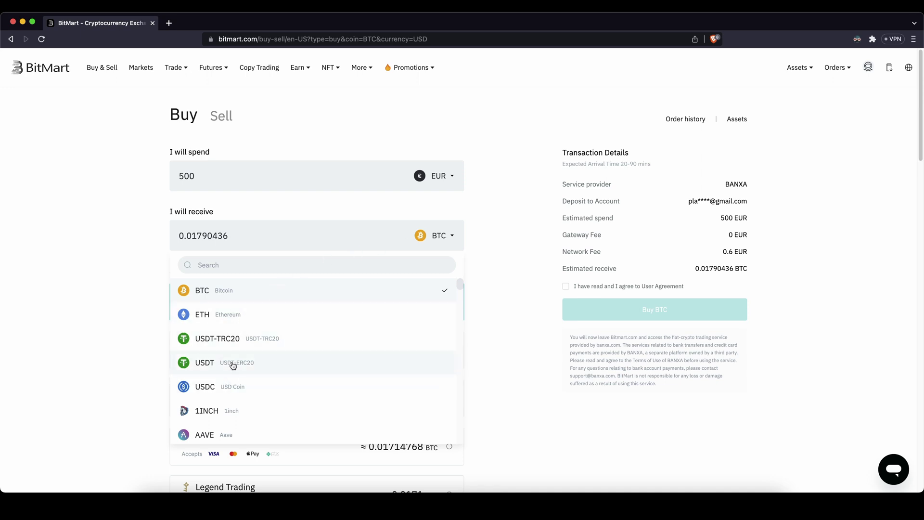
{"action": "left_click", "coordinate": [401, 297]}
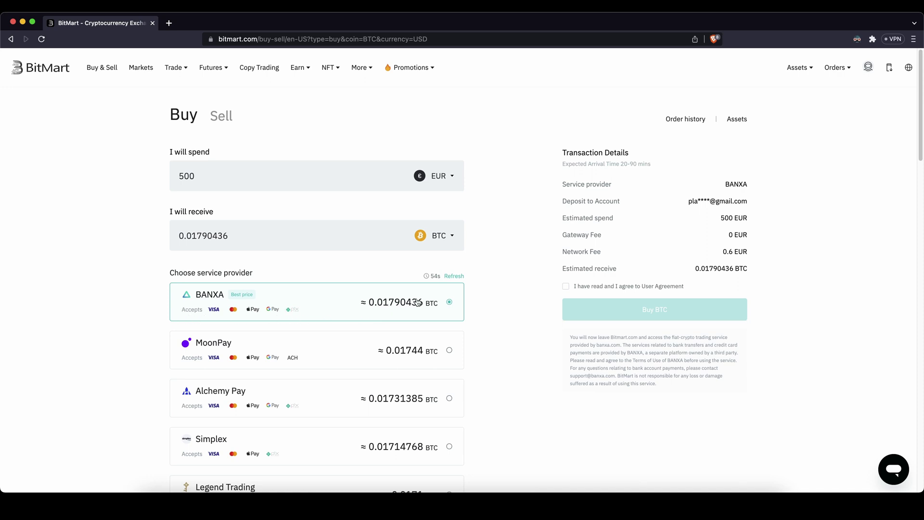
- Accept the user agreement, submit the 500 EUR BTC purchase and review the Banxa SEPA checkout
{"action": "left_click", "coordinate": [566, 286]}
{"action": "left_click", "coordinate": [646, 313]}
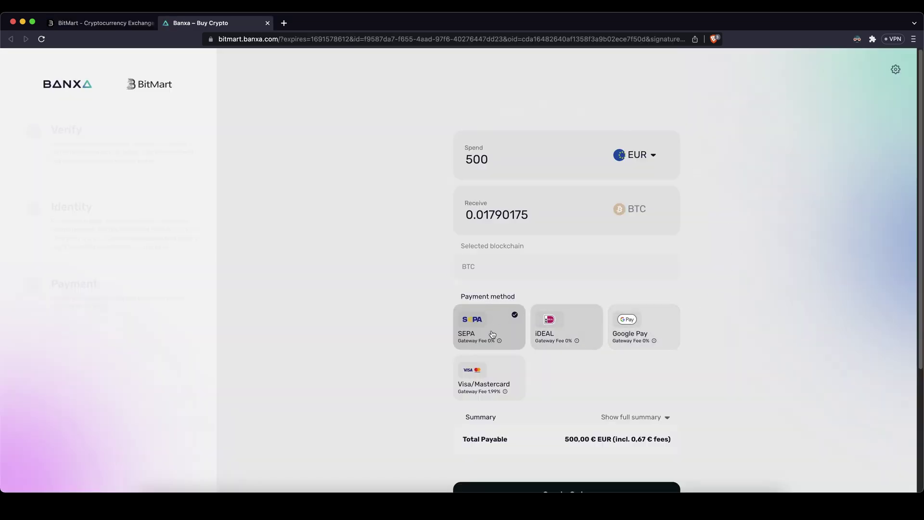
{"action": "scroll", "coordinate": [544, 333], "scroll_direction": "down", "scroll_amount": 1}
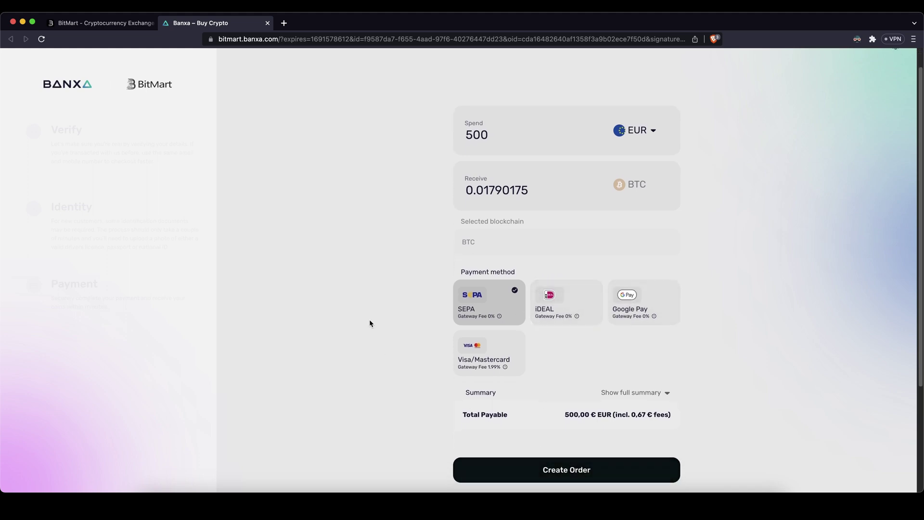
- Back in BitMart, dismiss the order processing notice and open the Assets overview with its 0.00436651 BTC balance
{"action": "left_click", "coordinate": [104, 24]}
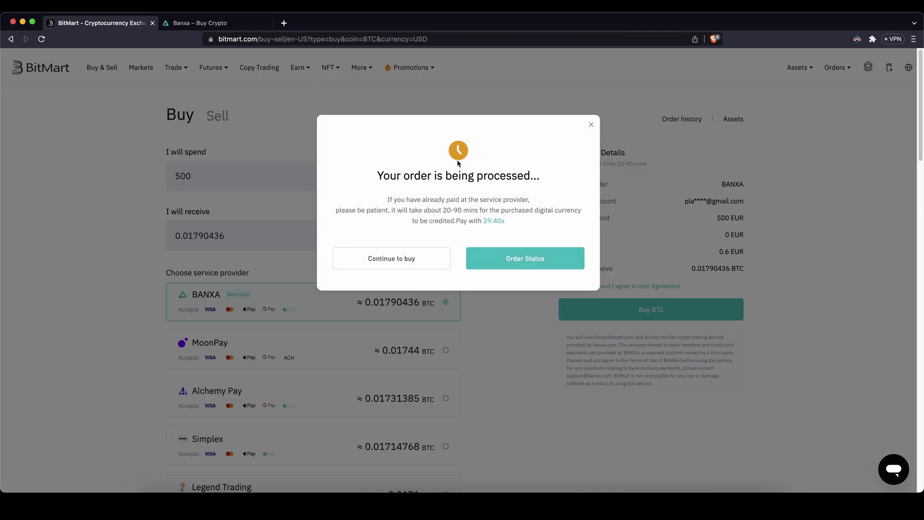
{"action": "left_click", "coordinate": [591, 127]}
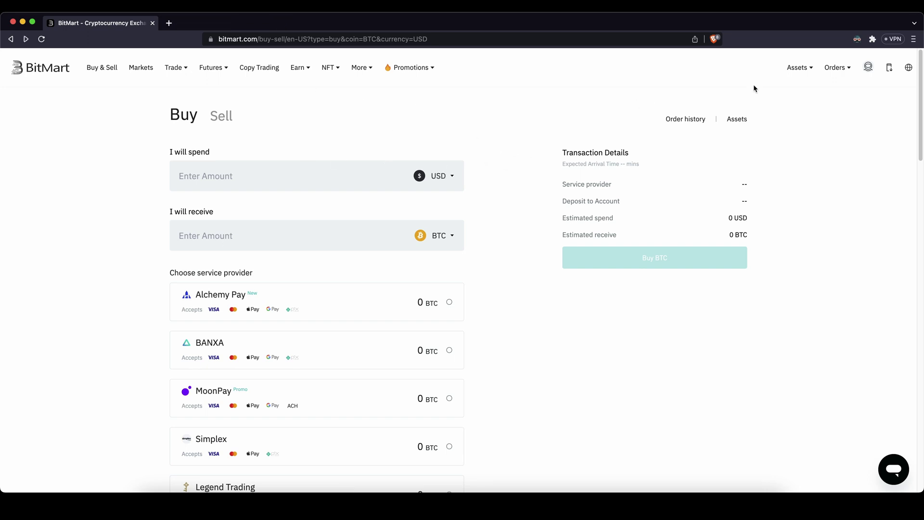
{"action": "mouse_move", "coordinate": [792, 71]}
{"action": "left_click", "coordinate": [807, 101]}
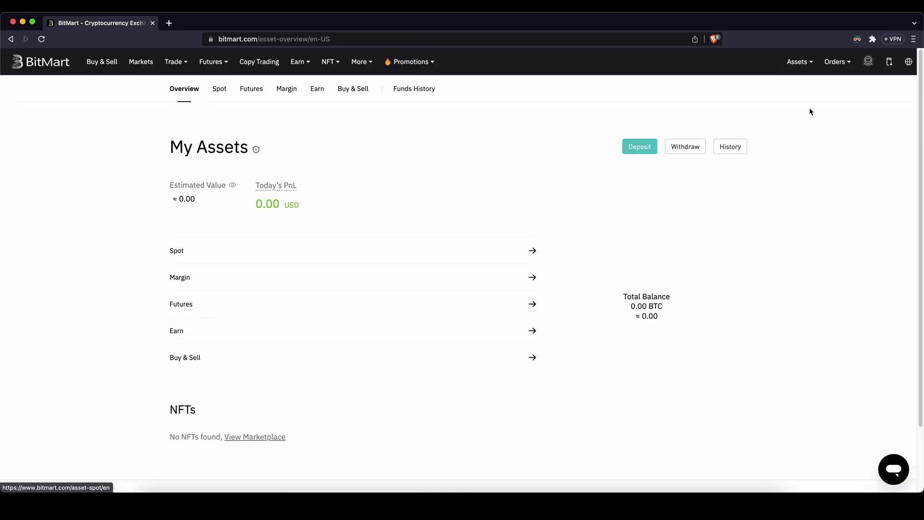
{"action": "left_click_drag", "start_coordinate": [171, 206], "coordinate": [302, 211]}
{"action": "left_click", "coordinate": [302, 211]}
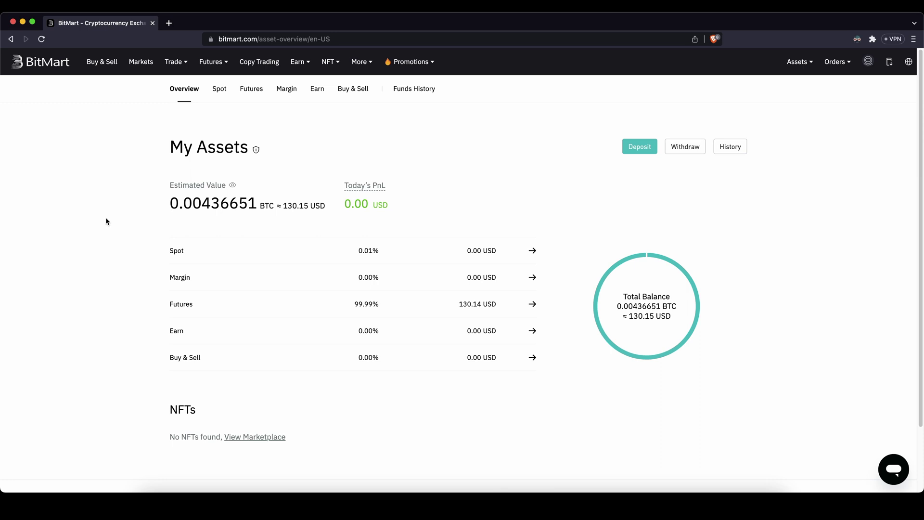
- Open Futures assets and inspect the USDT-to-Futures Transfer dialog, closing it without moving funds
{"action": "left_click", "coordinate": [246, 100]}
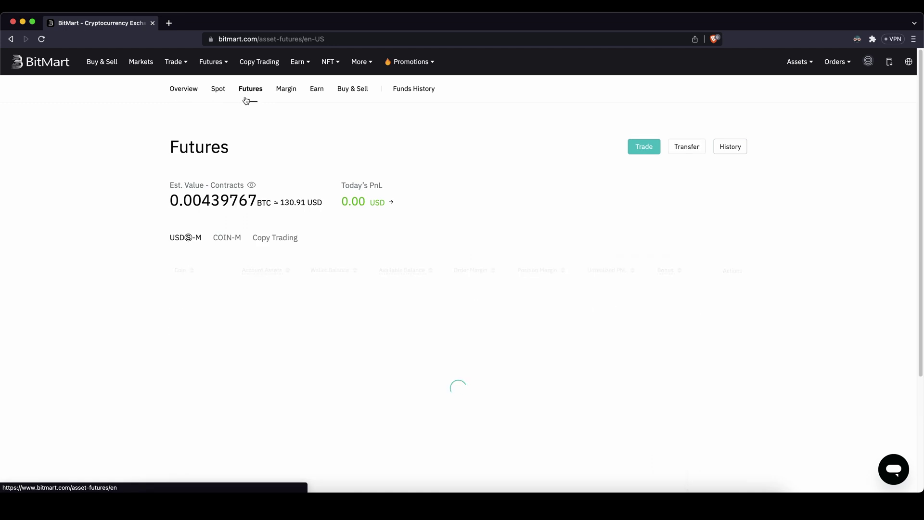
{"action": "left_click", "coordinate": [696, 152]}
{"action": "left_click", "coordinate": [416, 177]}
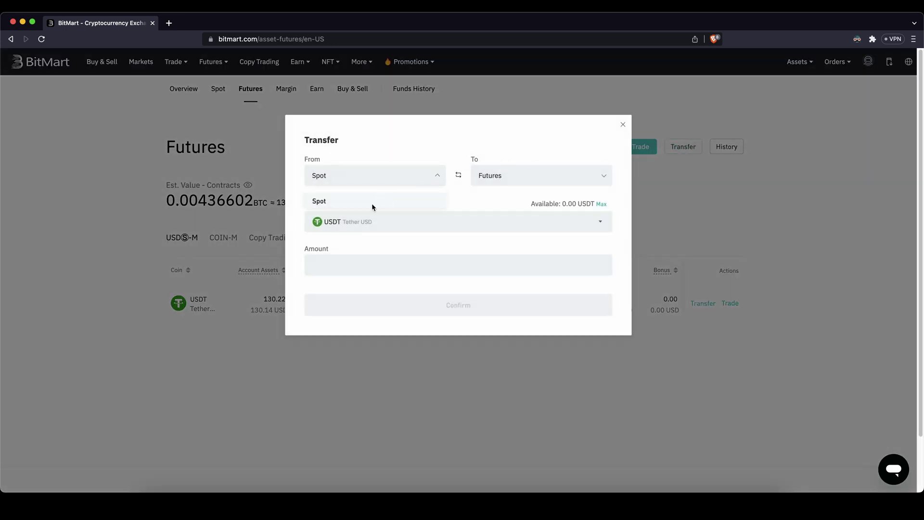
{"action": "left_click", "coordinate": [532, 175]}
{"action": "left_click", "coordinate": [514, 199]}
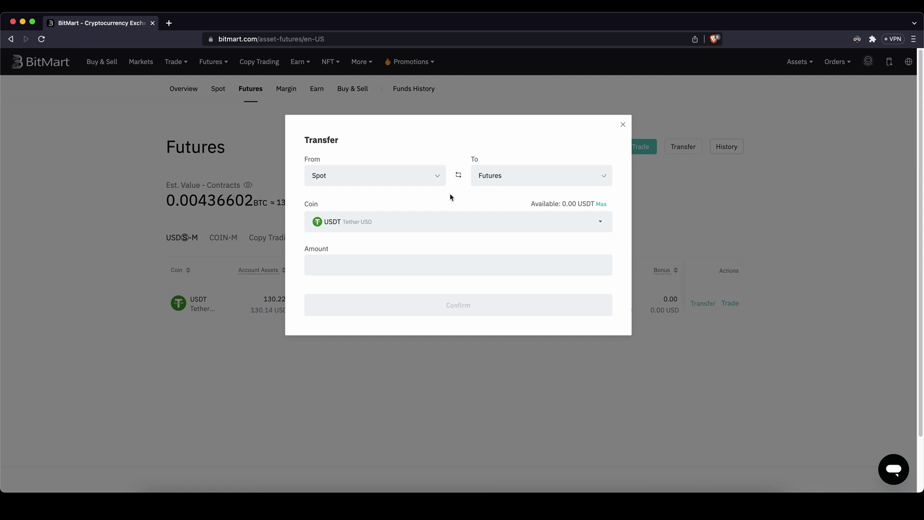
{"action": "left_click", "coordinate": [377, 221]}
{"action": "left_click", "coordinate": [334, 249]}
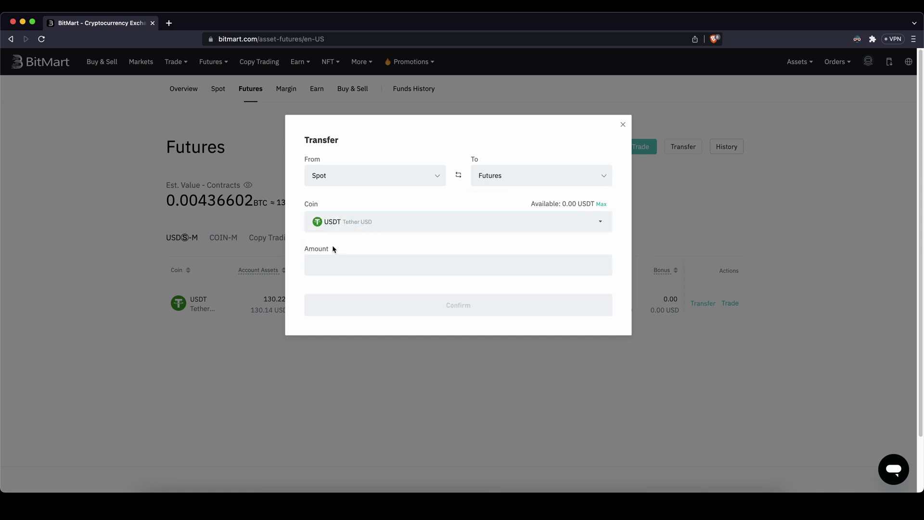
{"action": "left_click", "coordinate": [623, 125]}
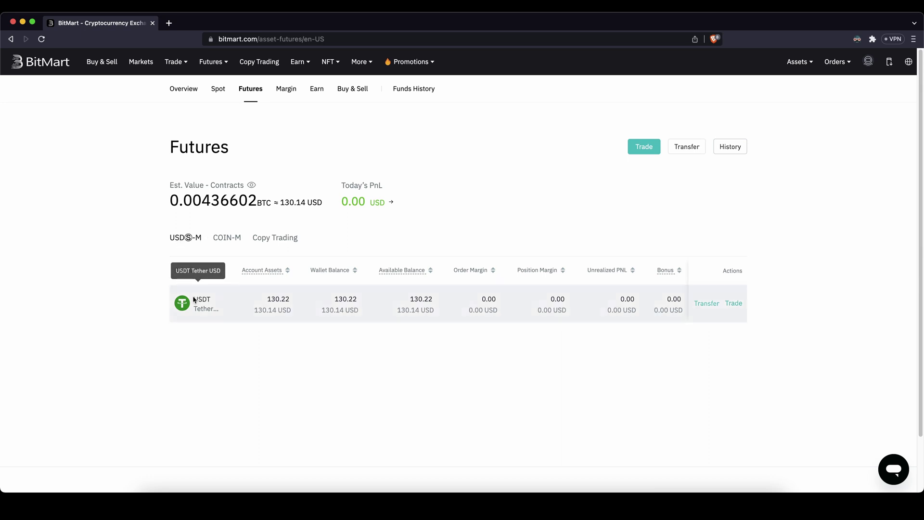
- Check the empty COIN-M balances, then return to USDⓈ-M showing 130.22 USDT
{"action": "left_click_drag", "start_coordinate": [194, 299], "coordinate": [235, 312]}
{"action": "left_click", "coordinate": [247, 349]}
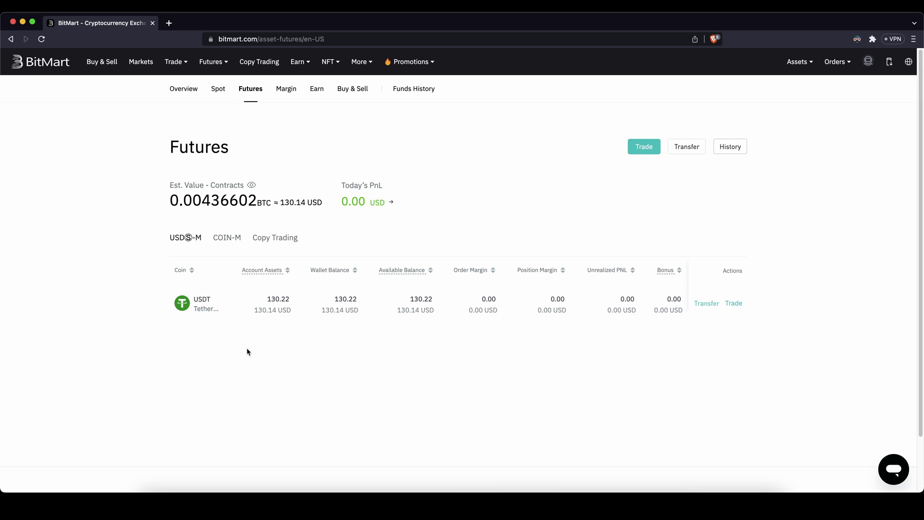
{"action": "left_click", "coordinate": [219, 238]}
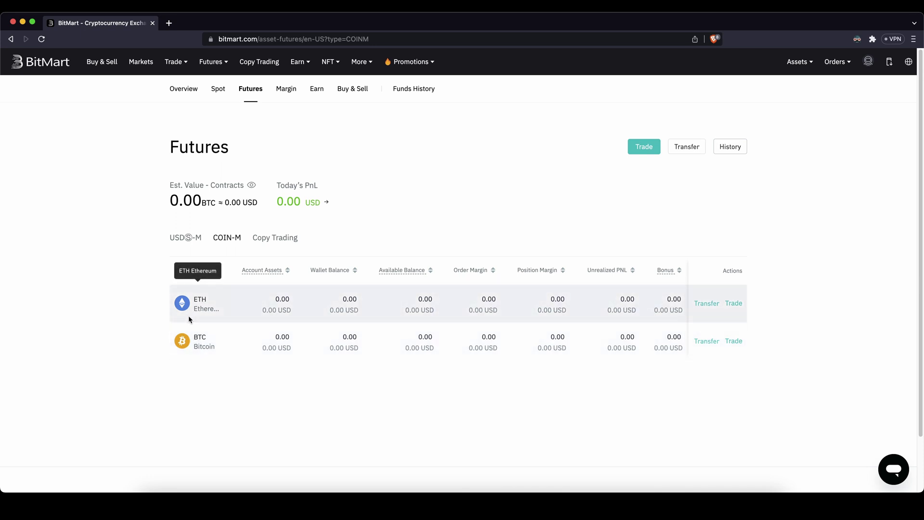
{"action": "left_click", "coordinate": [182, 238]}
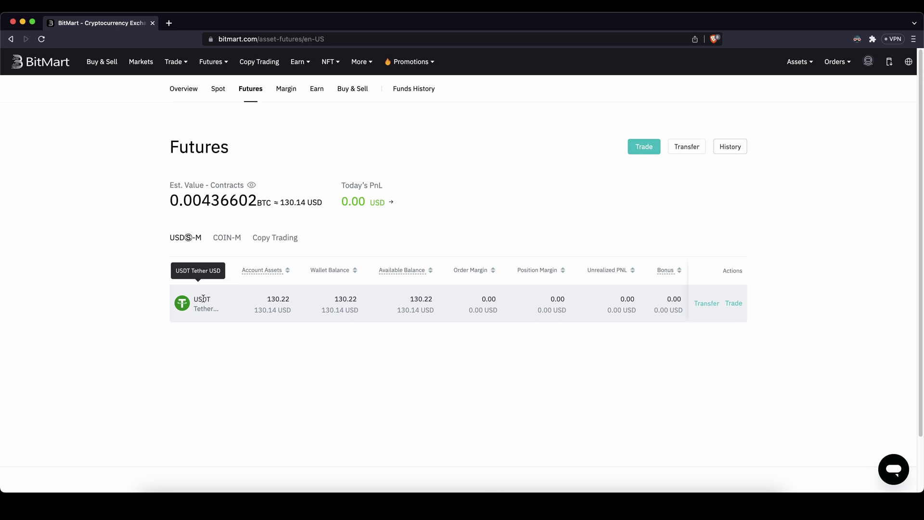
- Keep BTCUSDT selected in the USDⓈ-M perpetual pair list and pan the chart to the latest candles
{"action": "mouse_move", "coordinate": [215, 65]}
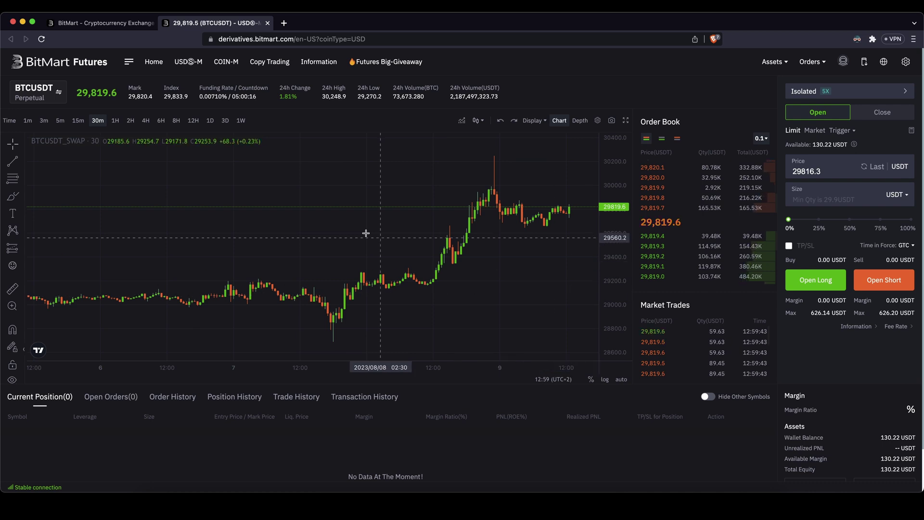
{"action": "left_click", "coordinate": [34, 94]}
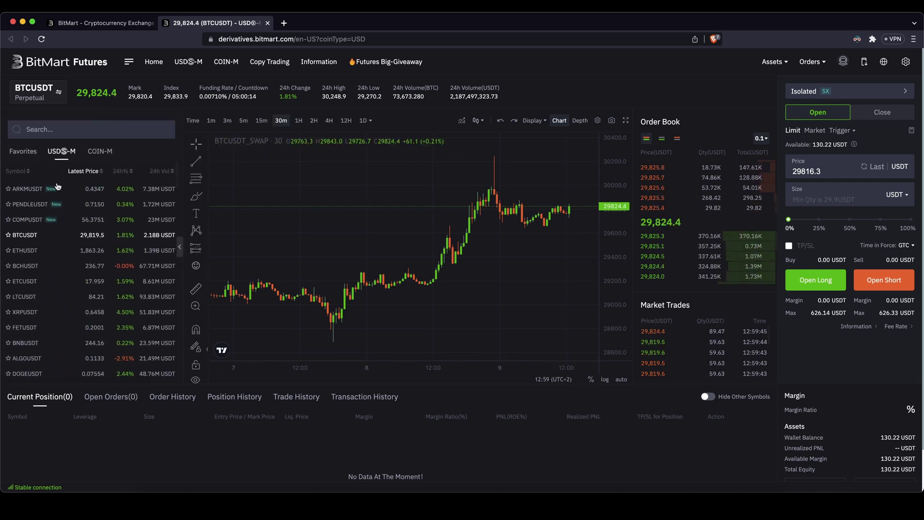
{"action": "scroll", "coordinate": [57, 241], "scroll_direction": "down", "scroll_amount": 3}
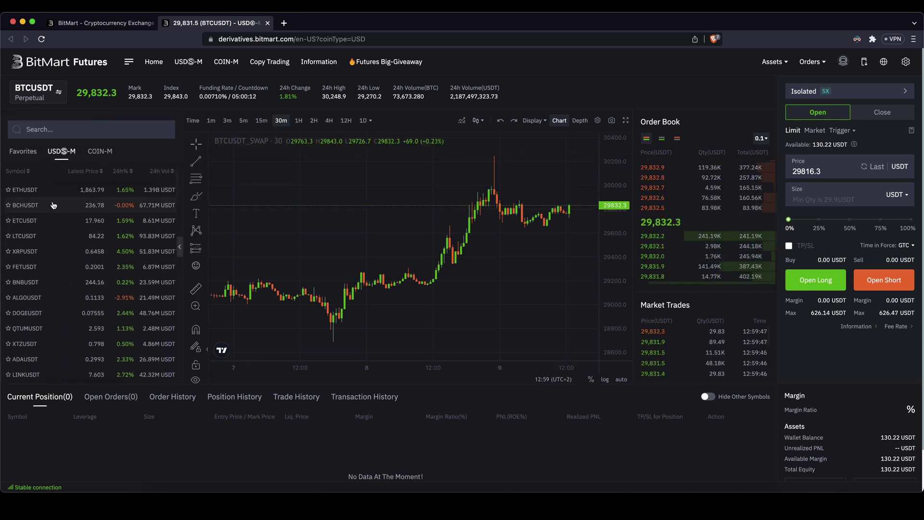
{"action": "left_click", "coordinate": [33, 93]}
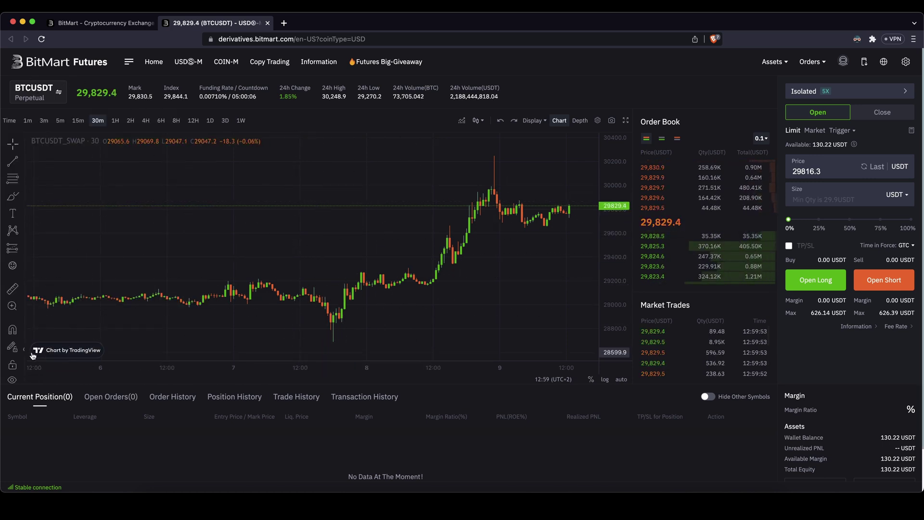
{"action": "left_click_drag", "start_coordinate": [323, 229], "coordinate": [241, 221]}
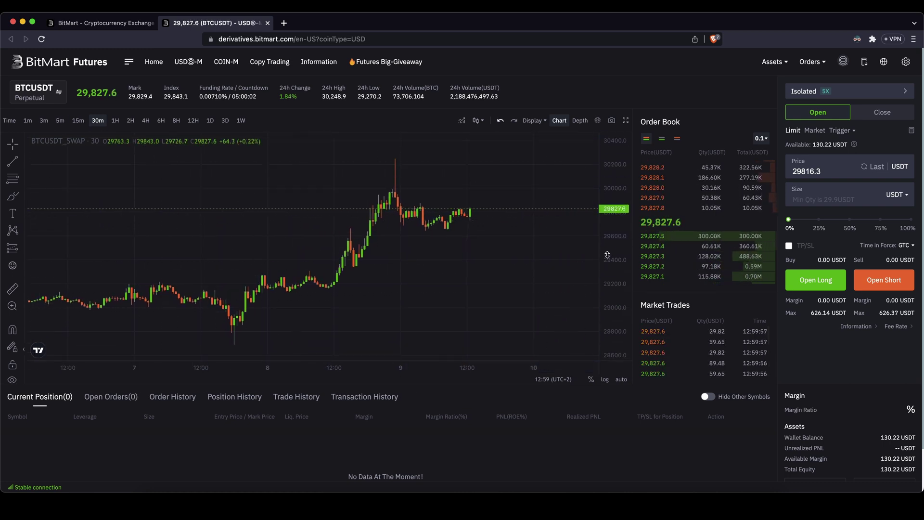
{"action": "mouse_move", "coordinate": [664, 177]}
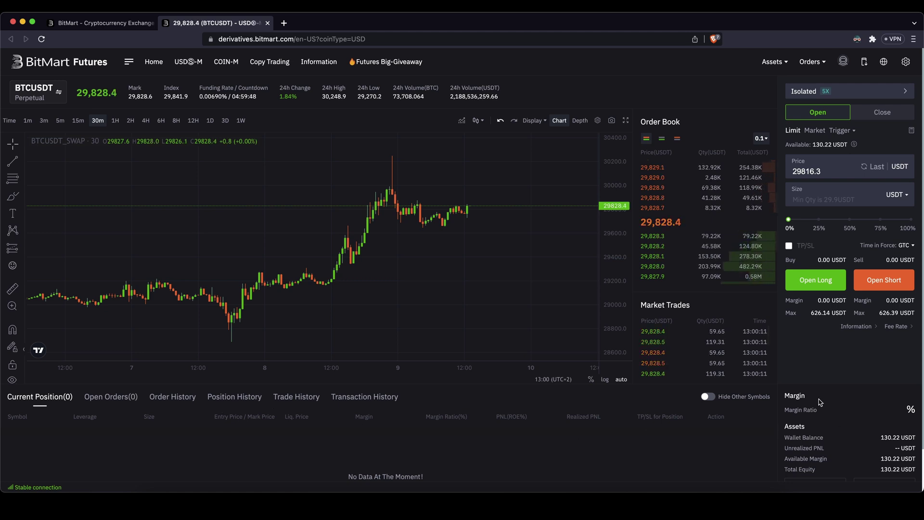
{"action": "scroll", "coordinate": [873, 431], "scroll_direction": "down", "scroll_amount": 2}
{"action": "left_click", "coordinate": [872, 436]}
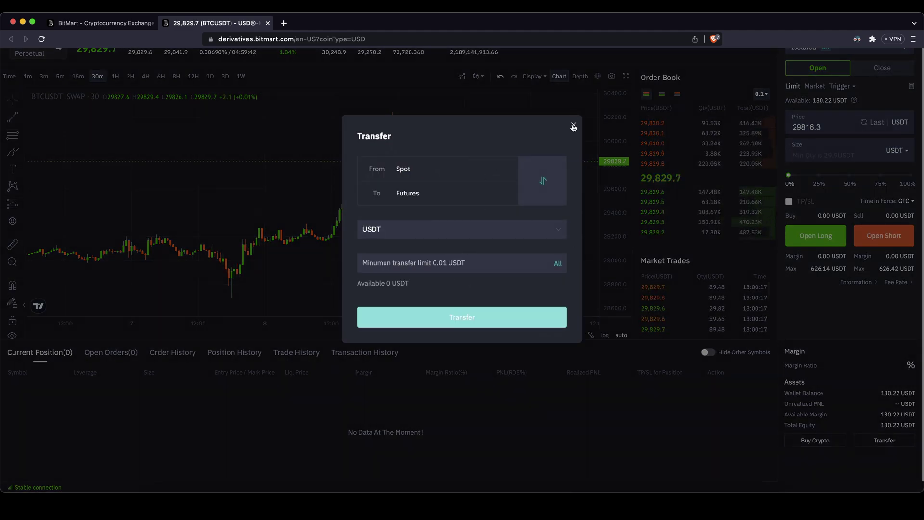
{"action": "left_click", "coordinate": [572, 122]}
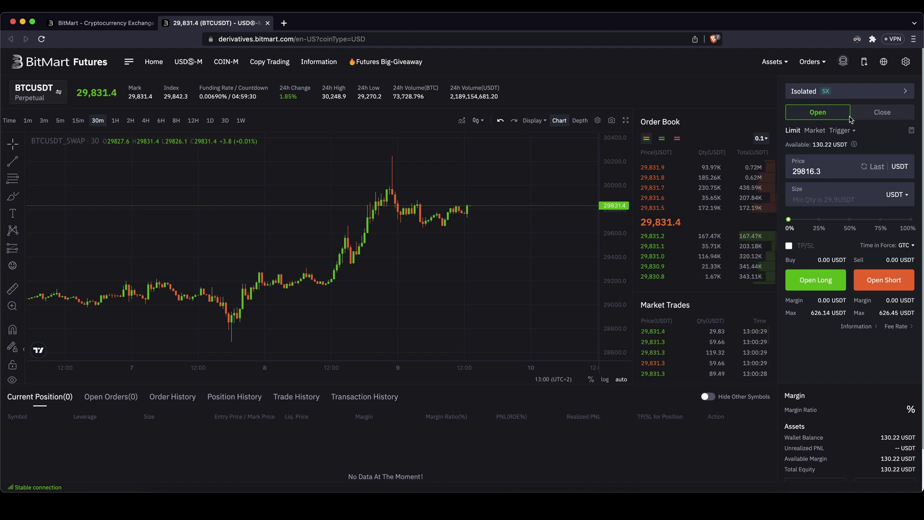
- Set BTCUSDT to Isolated margin with 5X leverage and confirm
{"action": "left_click", "coordinate": [829, 96]}
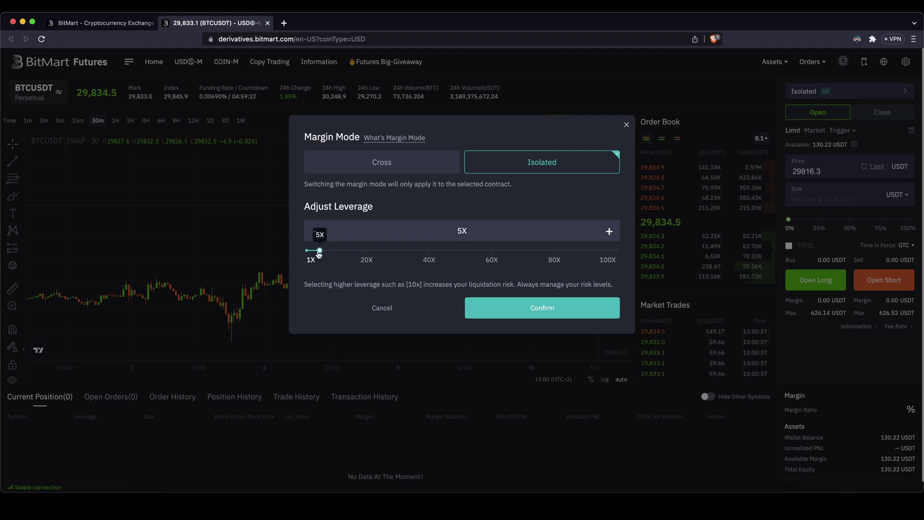
{"action": "mouse_move", "coordinate": [319, 251]}
{"action": "left_mouse_down"}
{"action": "mouse_move", "coordinate": [636, 252]}
{"action": "mouse_move", "coordinate": [319, 251]}
{"action": "left_mouse_up"}
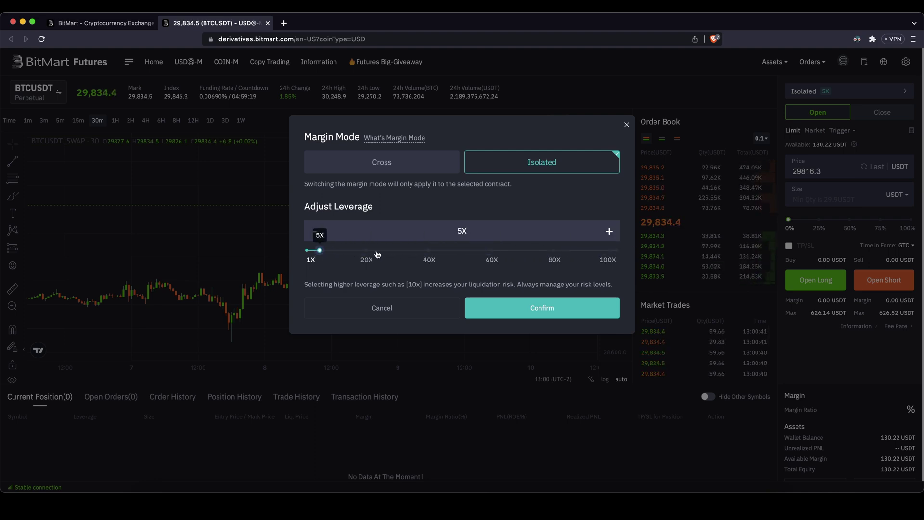
{"action": "left_click", "coordinate": [569, 302]}
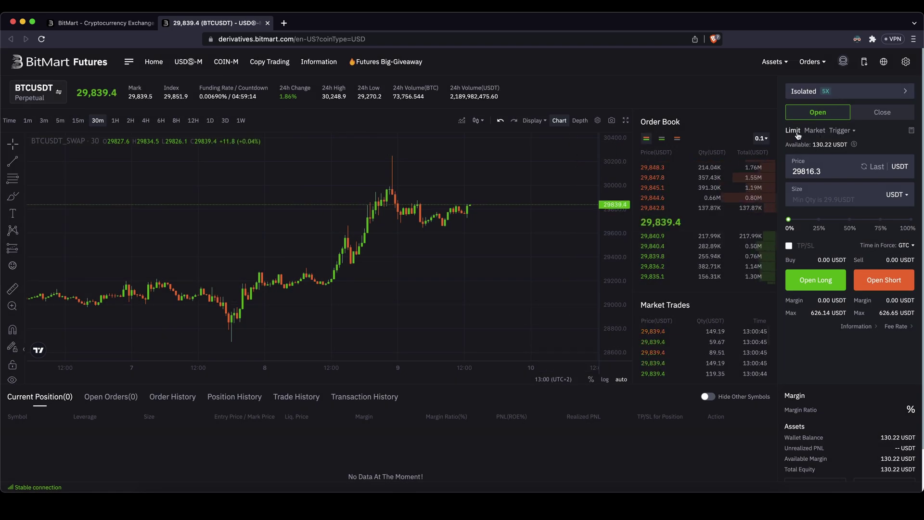
- Switch the order form to Market and drag the size slider to about 9% of balance
{"action": "left_click", "coordinate": [814, 131]}
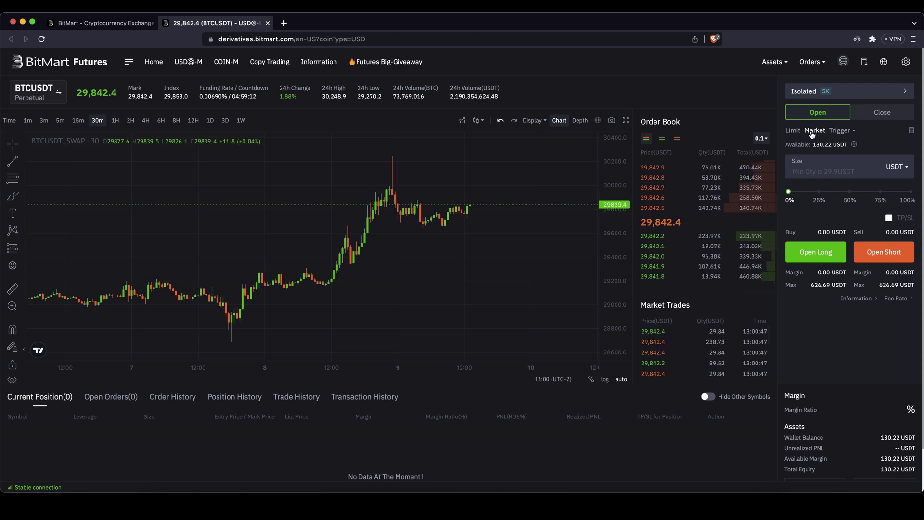
{"action": "left_click", "coordinate": [794, 134]}
{"action": "double_click", "coordinate": [822, 160]}
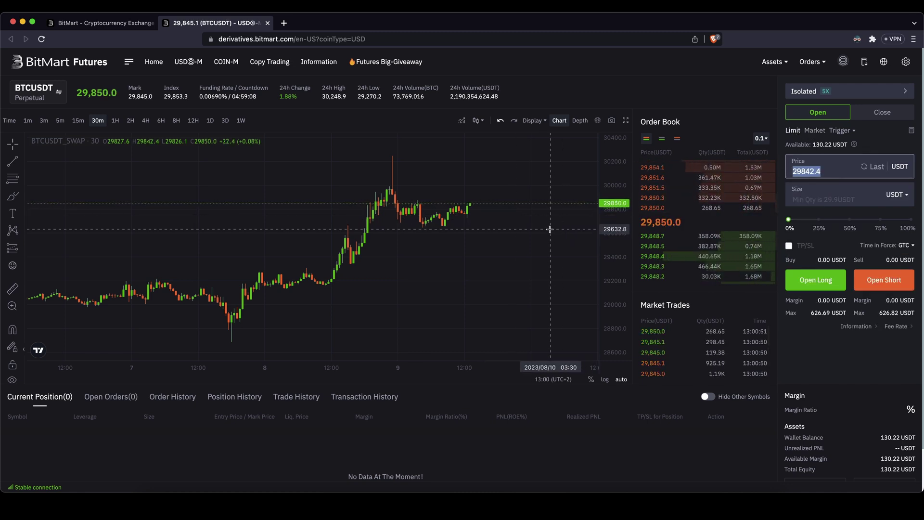
{"action": "left_click", "coordinate": [815, 133]}
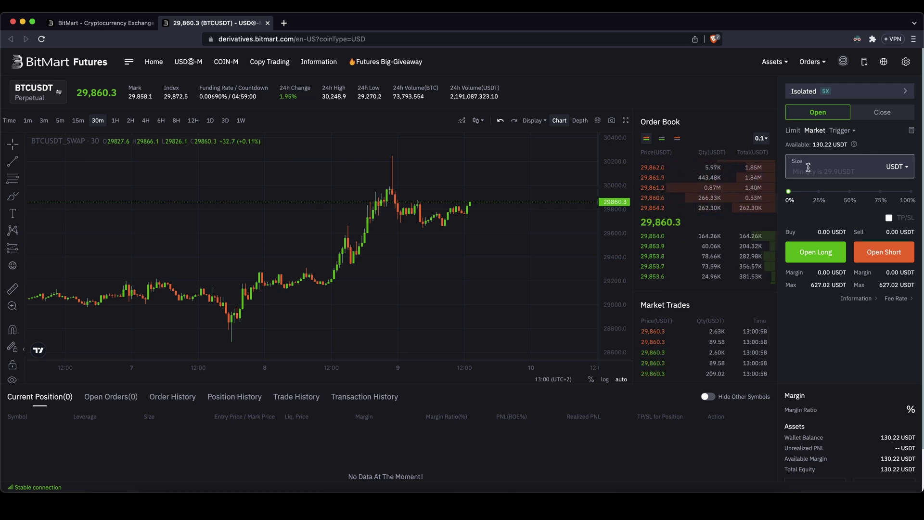
{"action": "mouse_move", "coordinate": [790, 193]}
{"action": "left_click_drag", "start_coordinate": [791, 193], "coordinate": [922, 193]}
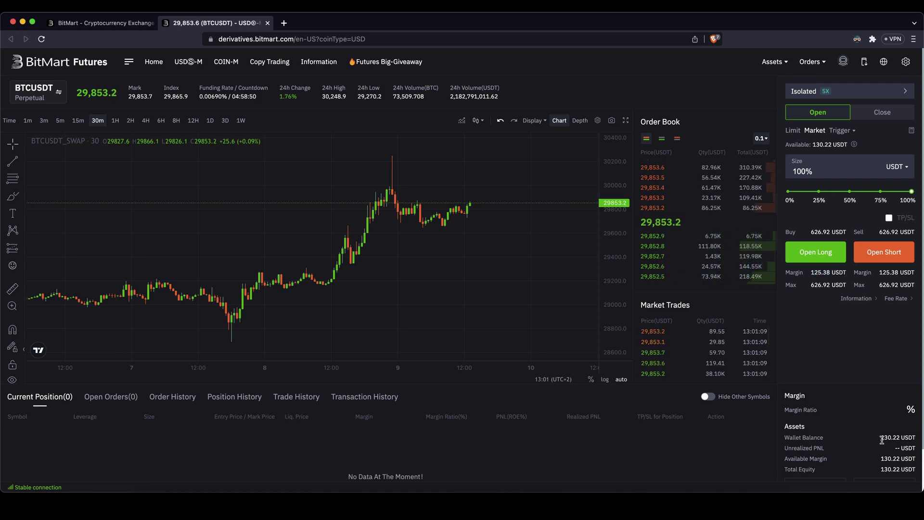
- Adjust the market order size to 500 USDT
{"action": "left_click_drag", "start_coordinate": [880, 438], "coordinate": [905, 438]}
{"action": "left_click", "coordinate": [912, 438]}
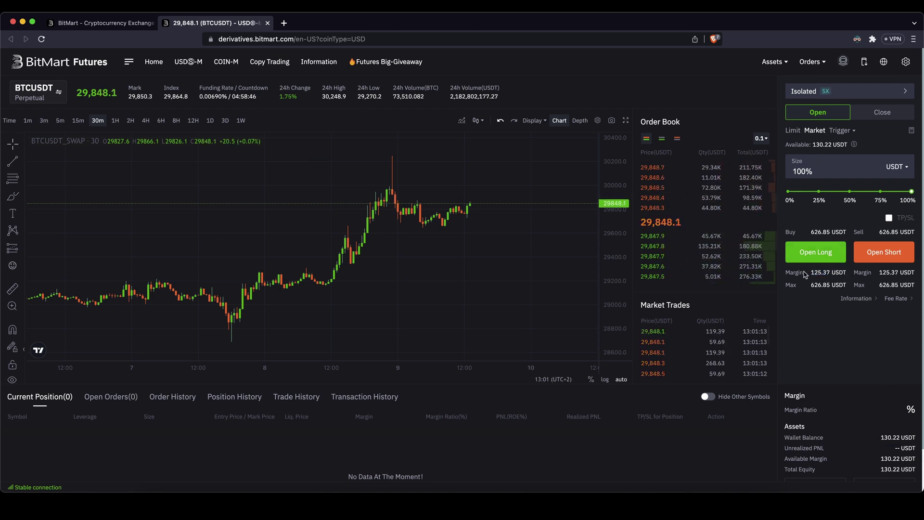
{"action": "double_click", "coordinate": [821, 232]}
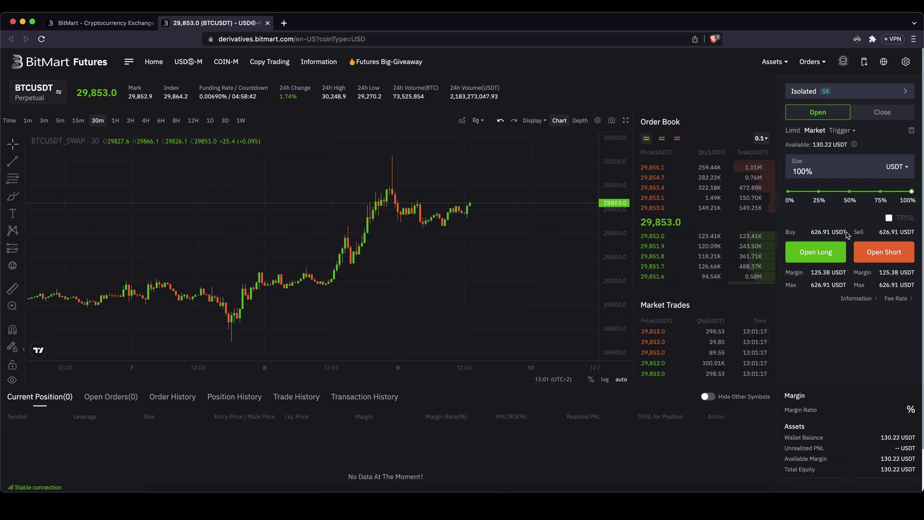
{"action": "left_click", "coordinate": [826, 168]}
{"action": "mouse_move", "coordinate": [773, 174]}
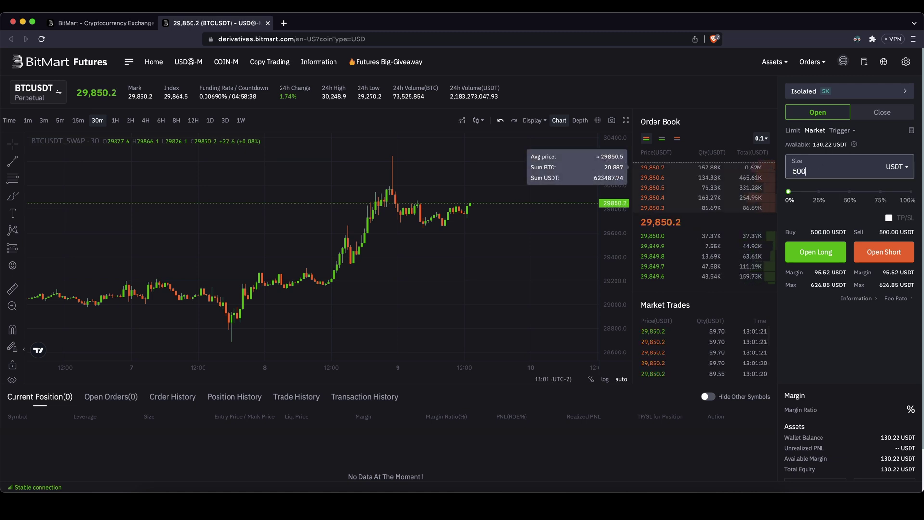
{"action": "left_click_drag", "start_coordinate": [814, 272], "coordinate": [836, 273]}
{"action": "left_click", "coordinate": [873, 335]}
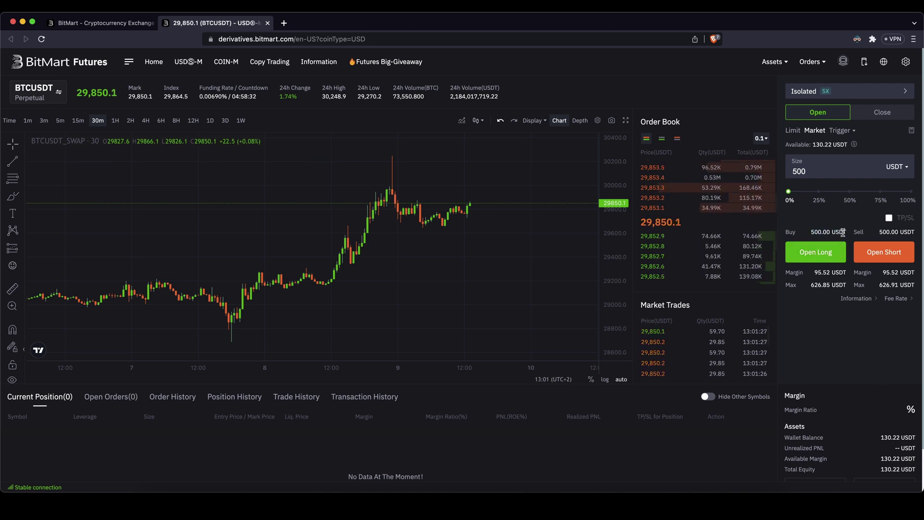
- Enable take profit/stop loss, enter a take-profit price, then turn TP/SL back off
{"action": "left_click", "coordinate": [889, 220]}
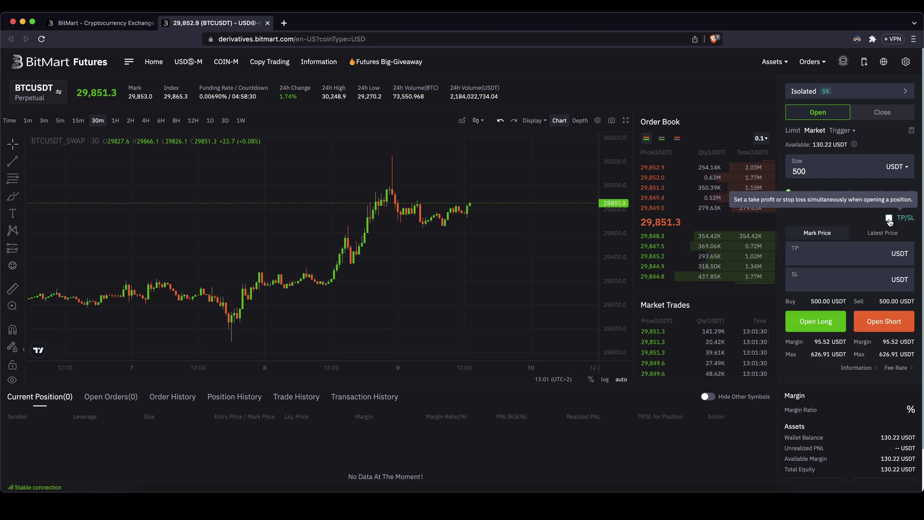
{"action": "left_click", "coordinate": [822, 261]}
{"action": "type", "text": "35"}
{"action": "key", "text": "BackSpace"}
{"action": "type", "text": "2000"}
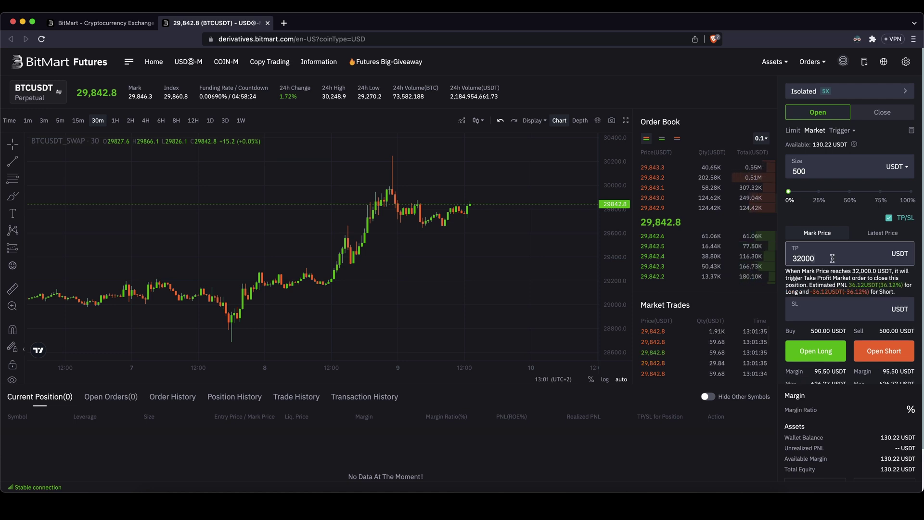
{"action": "left_click_drag", "start_coordinate": [852, 285], "coordinate": [805, 294]}
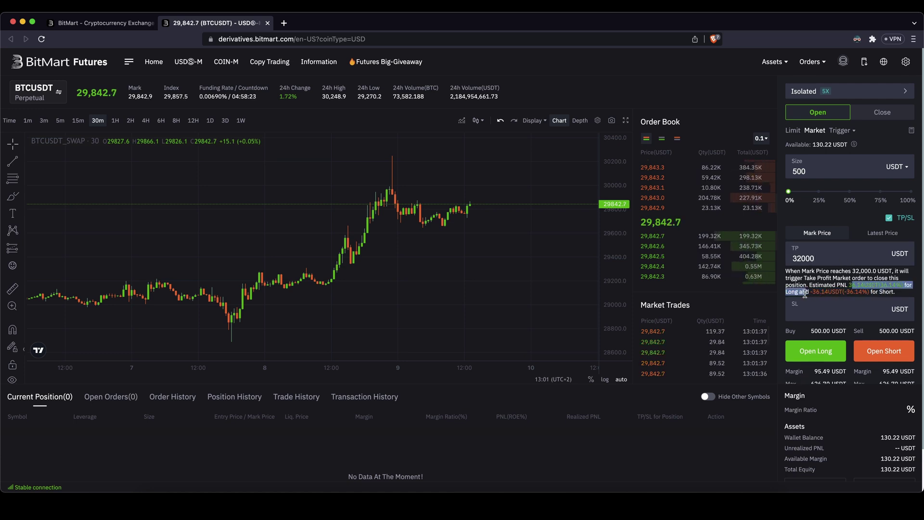
{"action": "left_click", "coordinate": [821, 317]}
{"action": "left_click", "coordinate": [890, 219]}
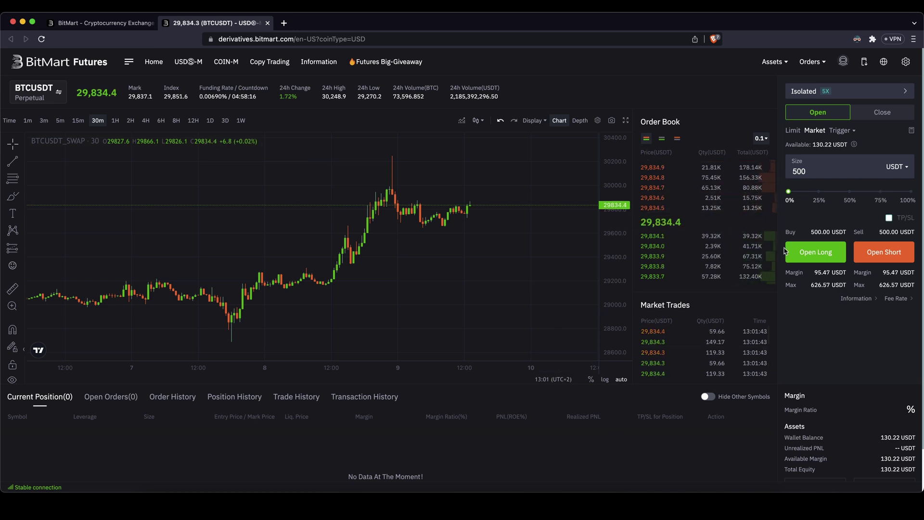
{"action": "left_click", "coordinate": [816, 254]}
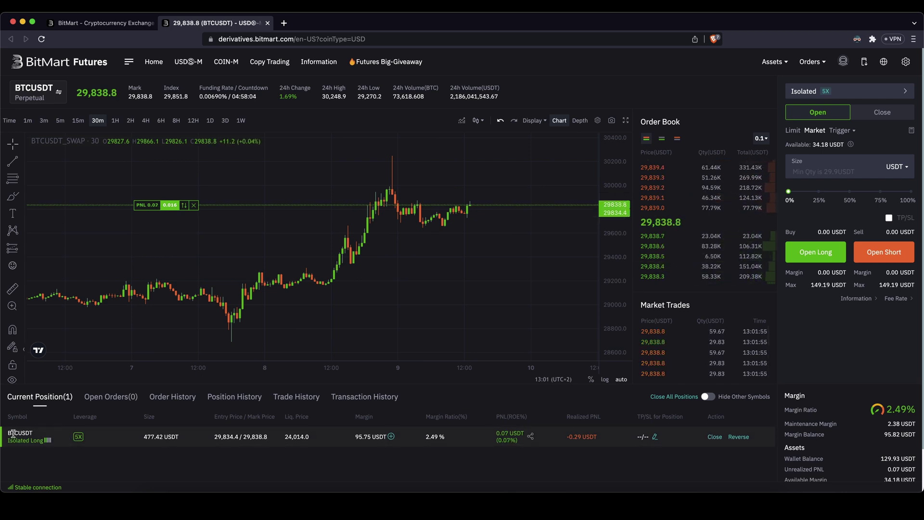
{"action": "left_click_drag", "start_coordinate": [17, 440], "coordinate": [45, 440]}
{"action": "left_click", "coordinate": [76, 437]}
{"action": "left_click_drag", "start_coordinate": [144, 436], "coordinate": [325, 437]}
{"action": "left_click", "coordinate": [314, 440]}
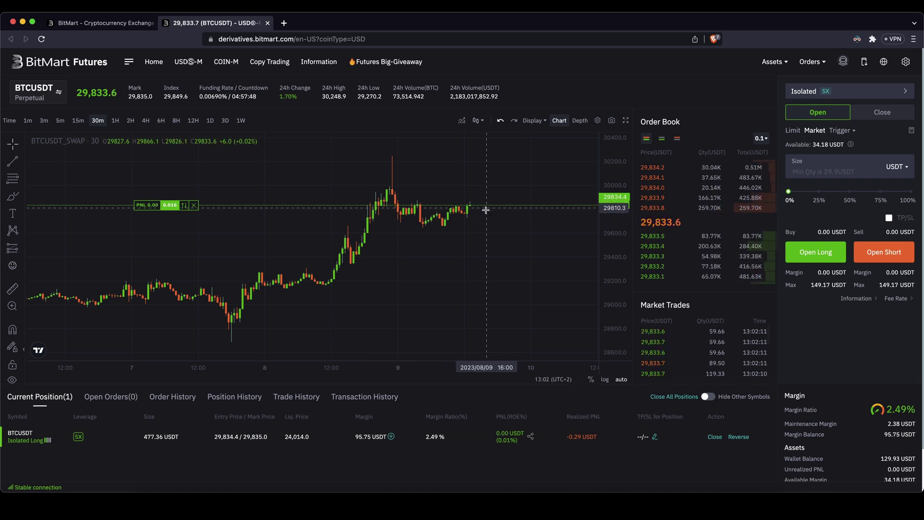
{"action": "double_click", "coordinate": [292, 436]}
{"action": "left_click", "coordinate": [520, 296]}
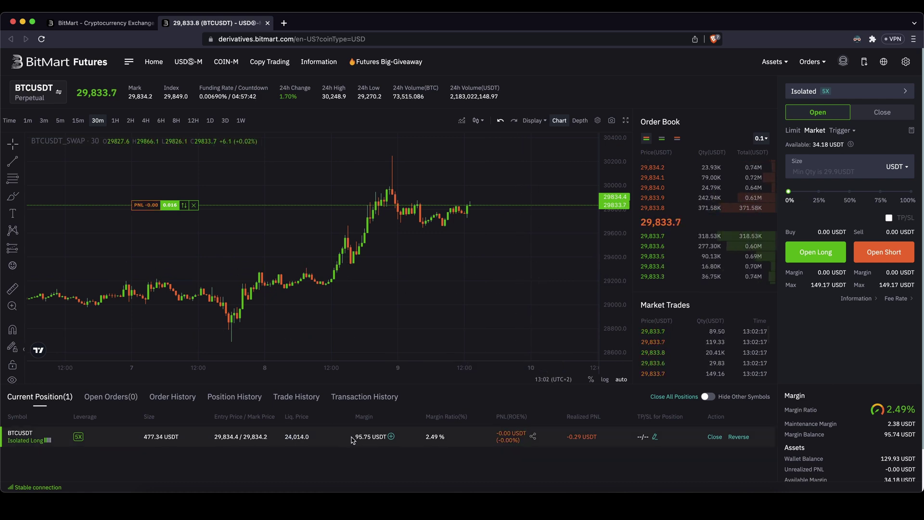
{"action": "left_click_drag", "start_coordinate": [355, 436], "coordinate": [378, 436]}
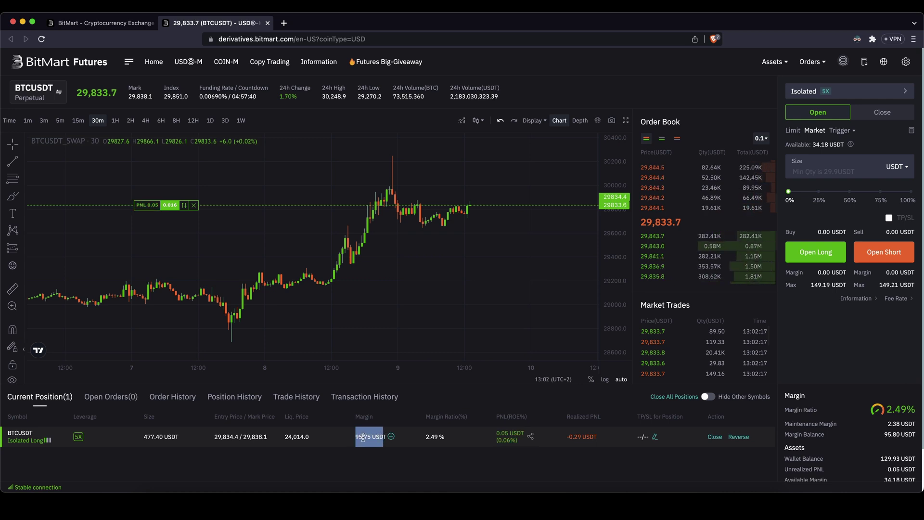
{"action": "left_click", "coordinate": [289, 433]}
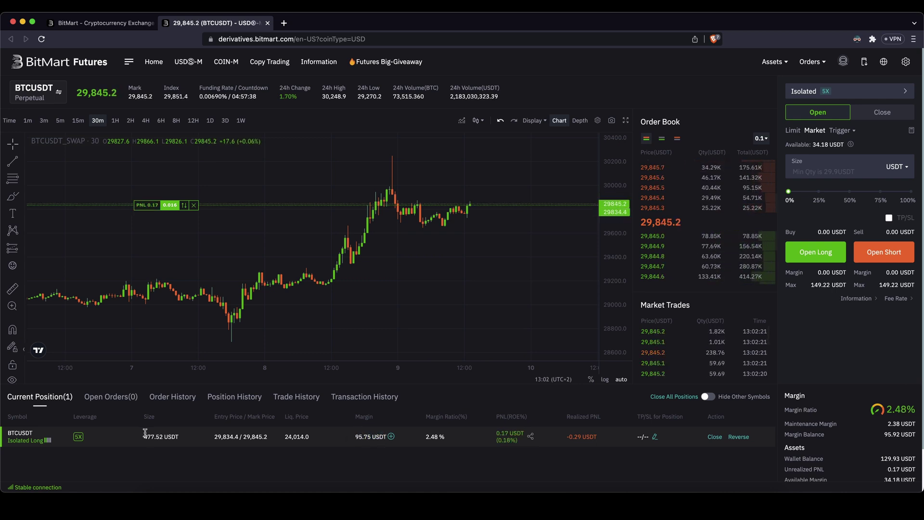
{"action": "double_click", "coordinate": [160, 437]}
{"action": "left_click_drag", "start_coordinate": [144, 436], "coordinate": [198, 439]}
{"action": "double_click", "coordinate": [361, 440]}
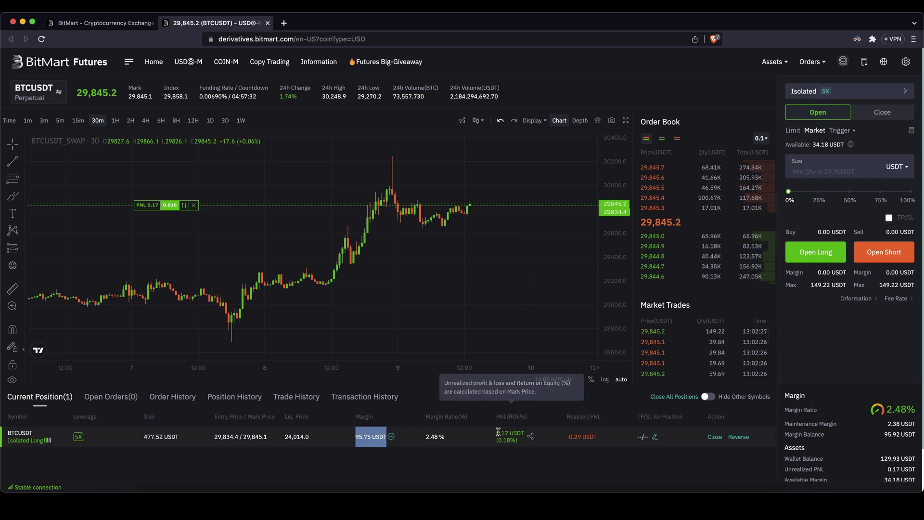
{"action": "mouse_move", "coordinate": [497, 433]}
{"action": "left_mouse_down"}
{"action": "mouse_move", "coordinate": [520, 432]}
{"action": "mouse_move", "coordinate": [505, 436]}
{"action": "left_mouse_up"}
{"action": "scroll", "coordinate": [472, 207], "scroll_direction": "down", "scroll_amount": 1}
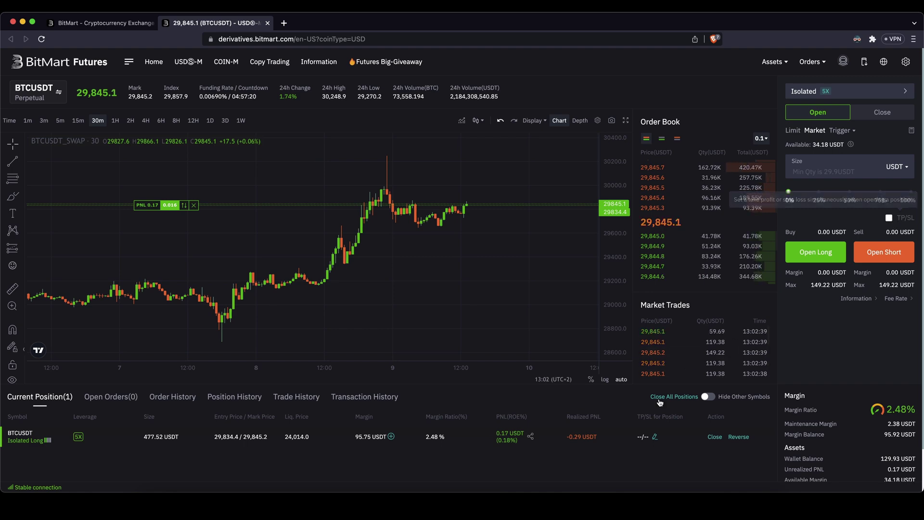
- Enter 32000 as Take Profit and 29400 as Stop Loss in the position's TP/SL dialog, then confirm
{"action": "left_click", "coordinate": [655, 437]}
{"action": "mouse_move", "coordinate": [400, 138]}
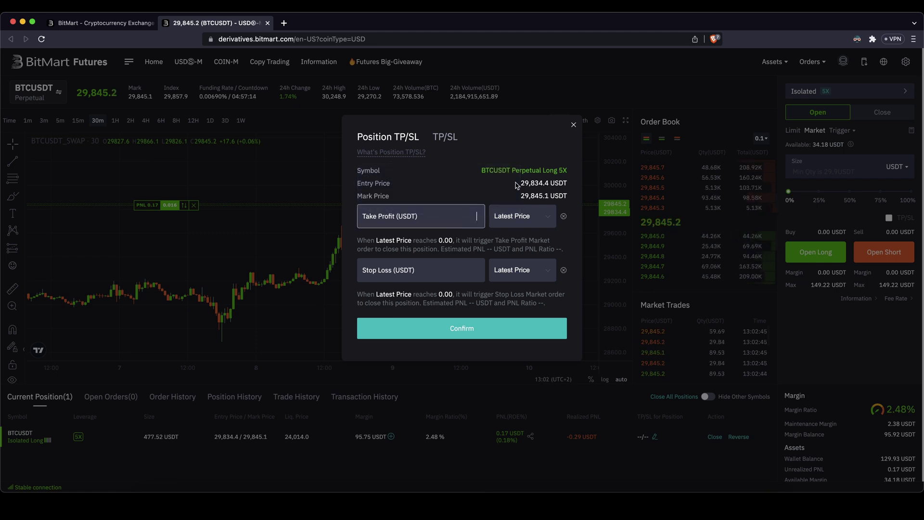
{"action": "type", "text": "32000"}
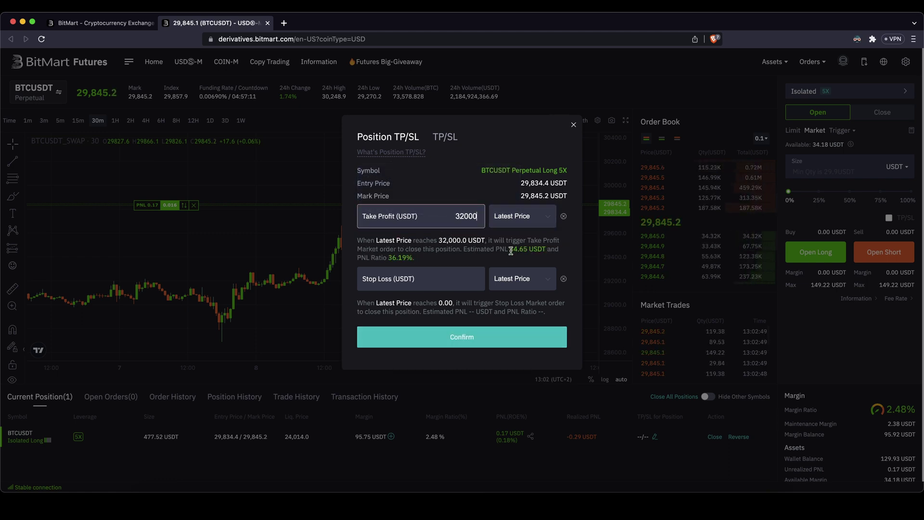
{"action": "left_click_drag", "start_coordinate": [509, 249], "coordinate": [517, 249]}
{"action": "left_click", "coordinate": [404, 258]}
{"action": "left_click", "coordinate": [435, 276]}
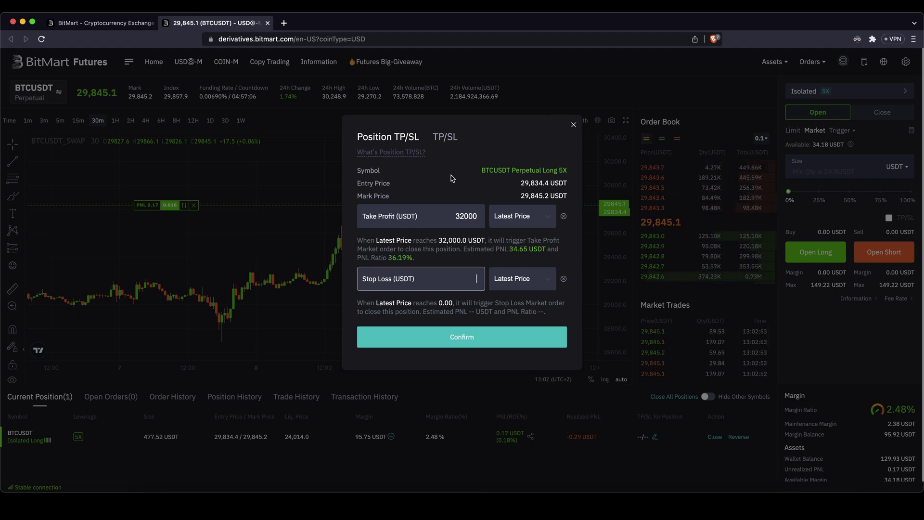
{"action": "type", "text": "29"}
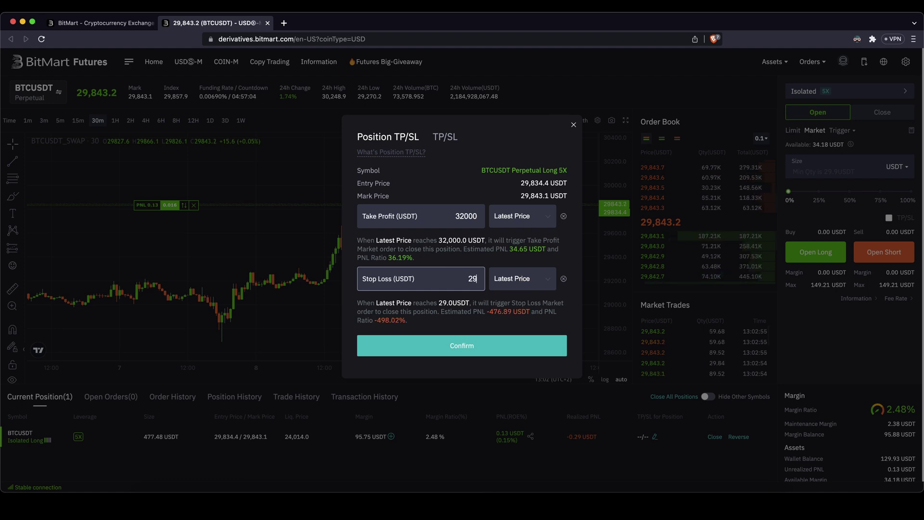
{"action": "type", "text": "400"}
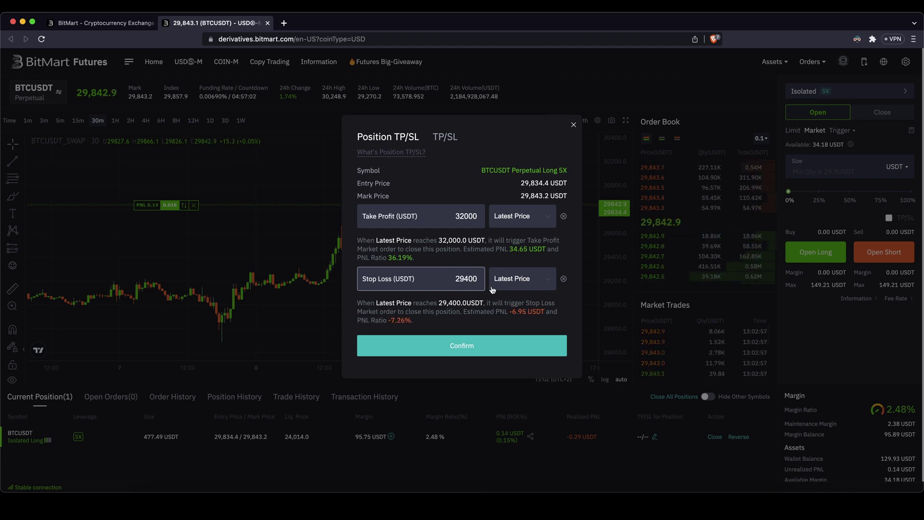
{"action": "left_click", "coordinate": [506, 313]}
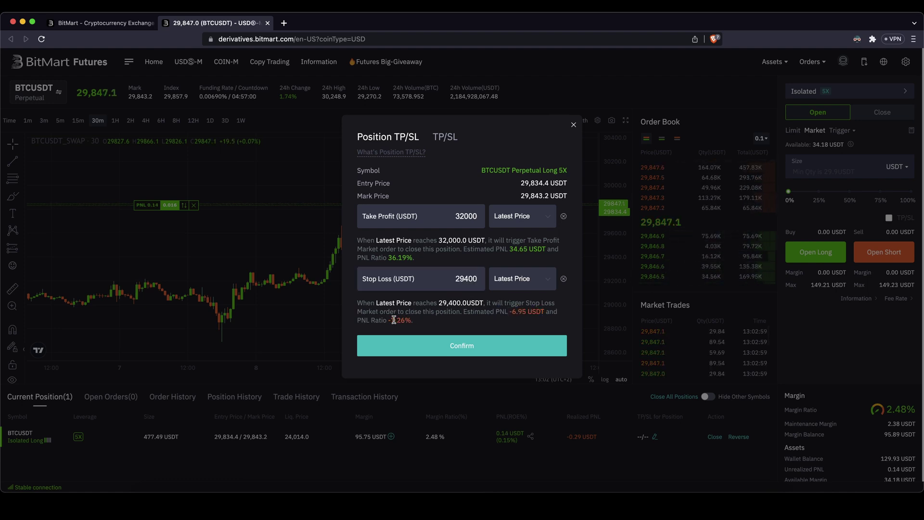
{"action": "left_click", "coordinate": [494, 340]}
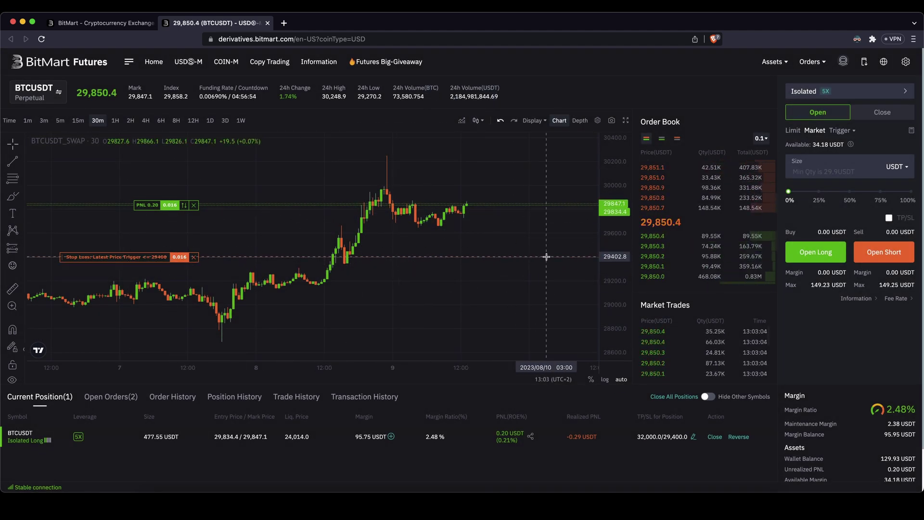
- Check the open TP/SL orders and remove the existing 32,000 take-profit order
{"action": "left_click_drag", "start_coordinate": [621, 176], "coordinate": [509, 169]}
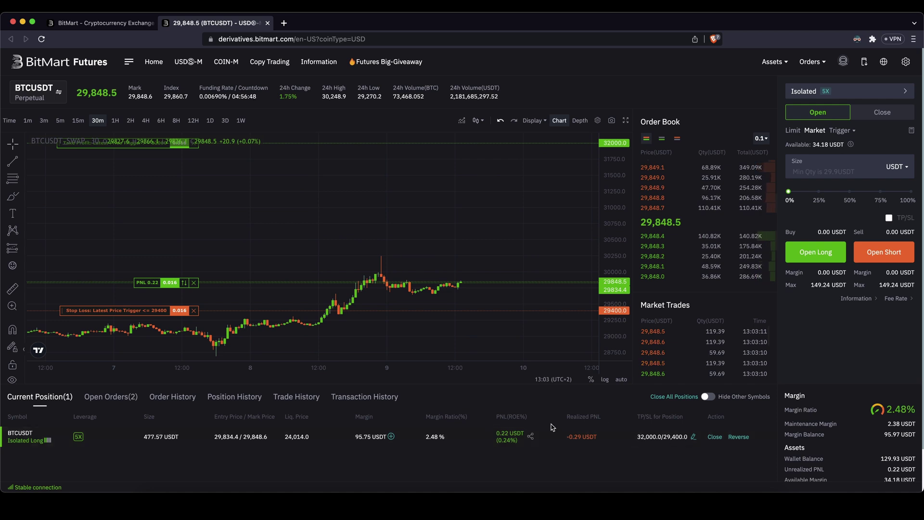
{"action": "left_click", "coordinate": [128, 400]}
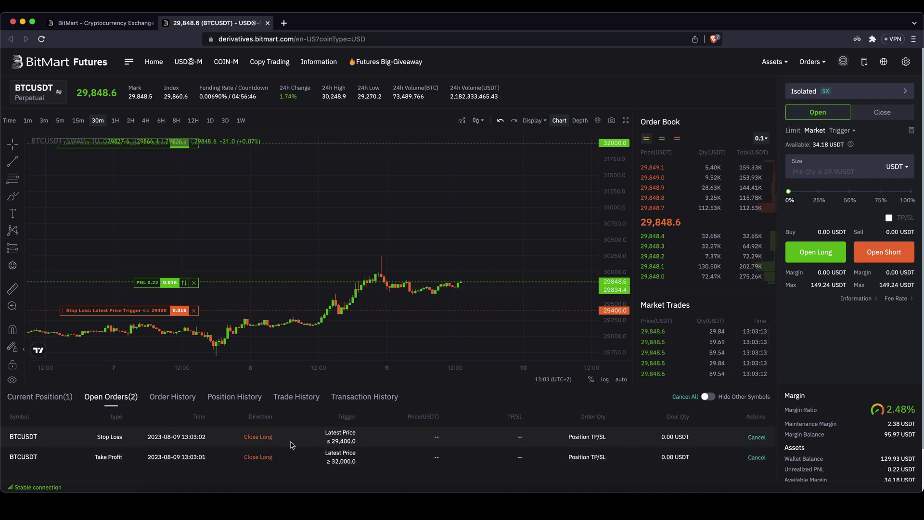
{"action": "left_click", "coordinate": [46, 398]}
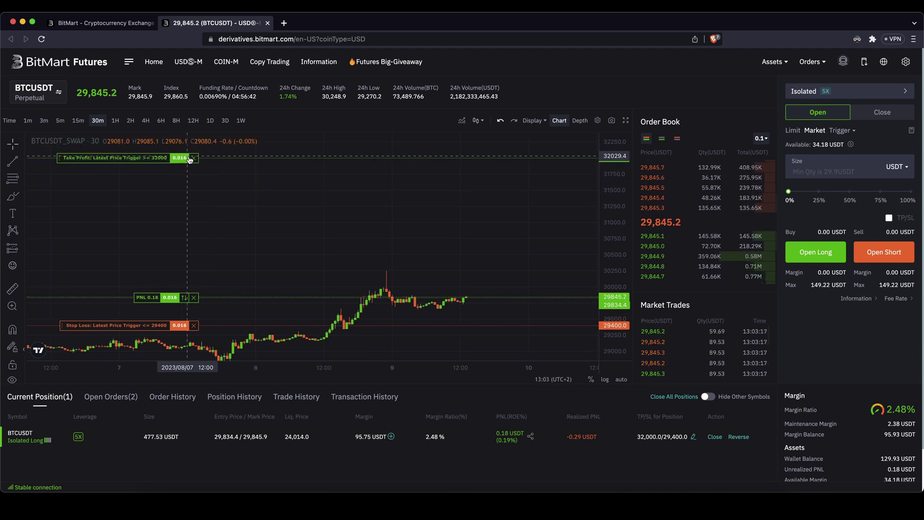
{"action": "left_click", "coordinate": [194, 158]}
{"action": "left_click", "coordinate": [486, 194]}
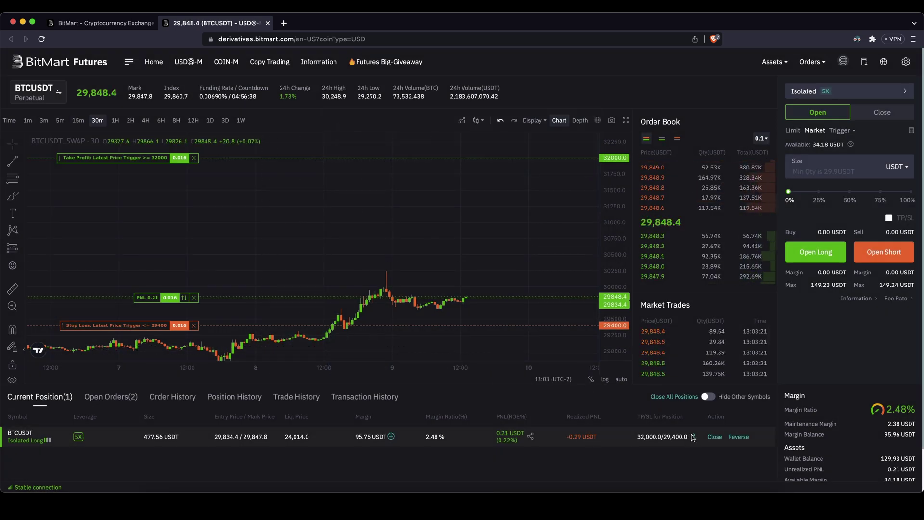
- Set a new 31000 take profit in the position's TP/SL dialog and confirm it
{"action": "left_click", "coordinate": [675, 437]}
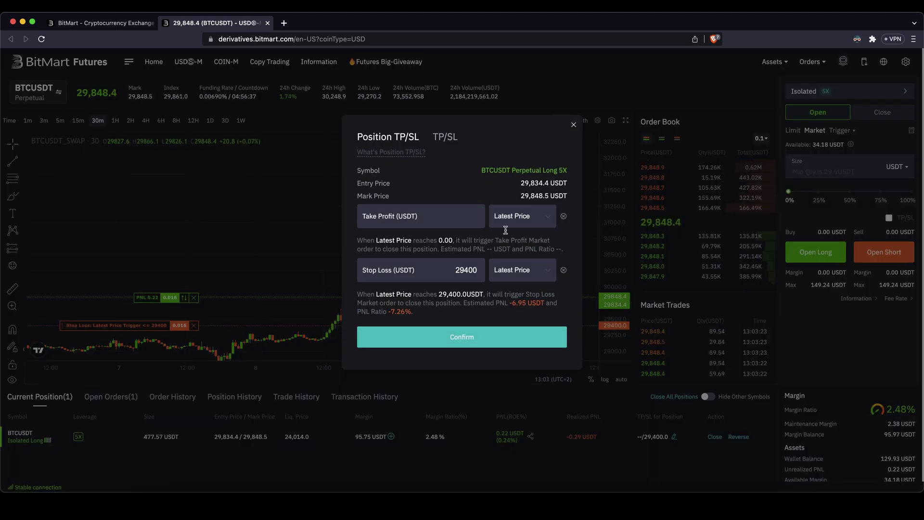
{"action": "left_click", "coordinate": [430, 215]}
{"action": "type", "text": "31000"}
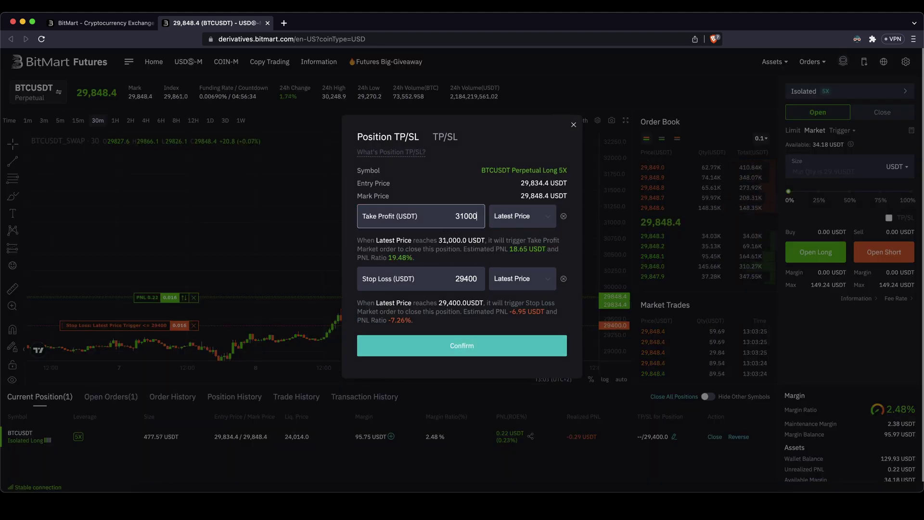
{"action": "left_click_drag", "start_coordinate": [510, 250], "coordinate": [514, 255]}
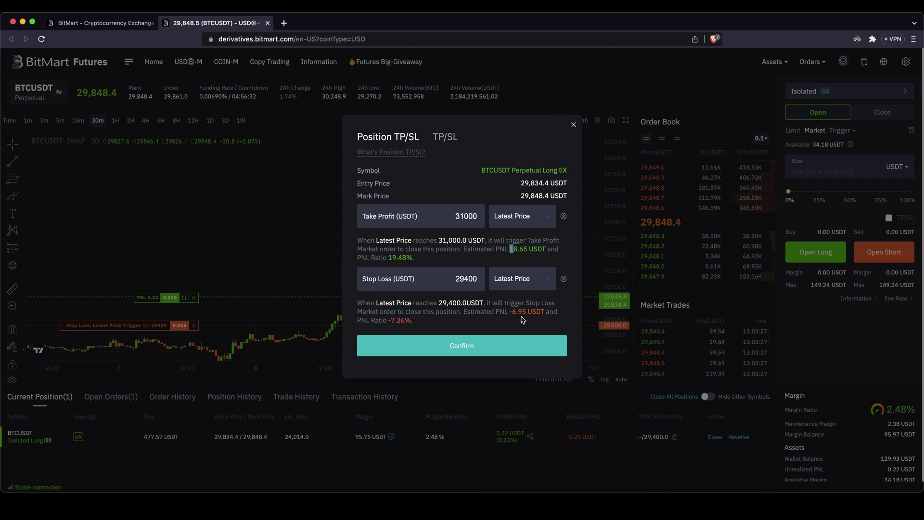
{"action": "left_click", "coordinate": [506, 350]}
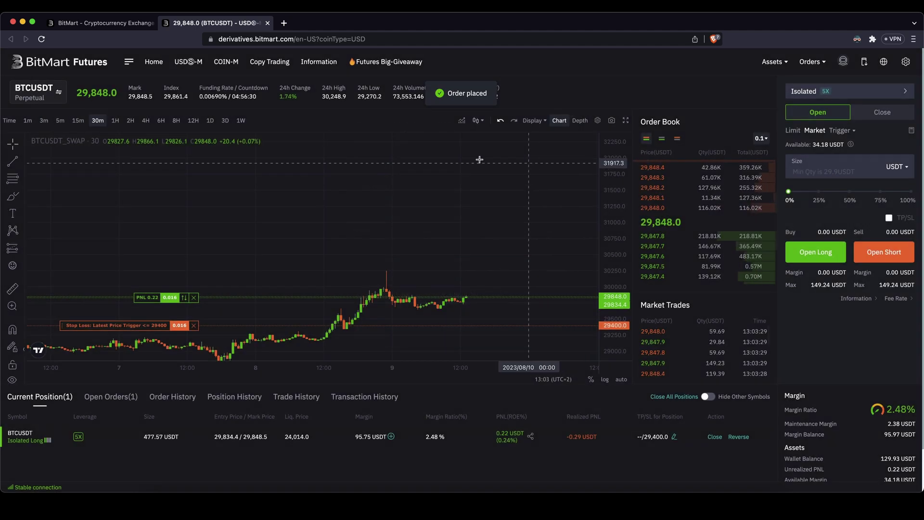
{"action": "left_click_drag", "start_coordinate": [463, 266], "coordinate": [486, 233]}
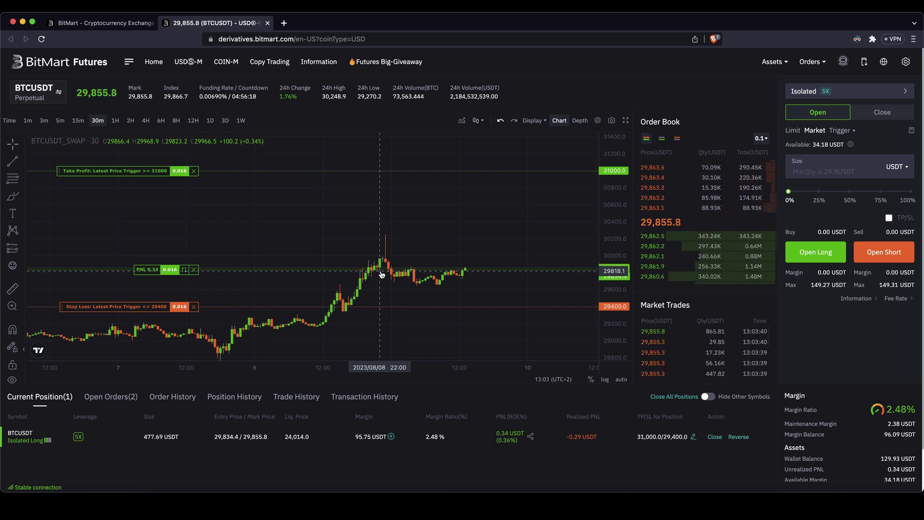
- Close 100% of the 0.016 BTC long at market price and confirm
{"action": "left_click", "coordinate": [715, 439]}
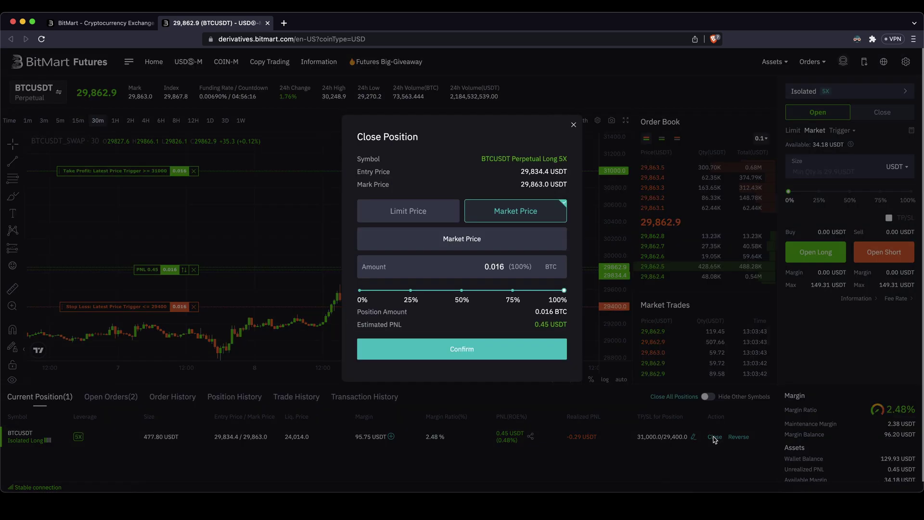
{"action": "mouse_move", "coordinate": [563, 294]}
{"action": "left_mouse_down"}
{"action": "mouse_move", "coordinate": [464, 290]}
{"action": "mouse_move", "coordinate": [573, 298]}
{"action": "left_mouse_up"}
{"action": "left_click", "coordinate": [486, 290]}
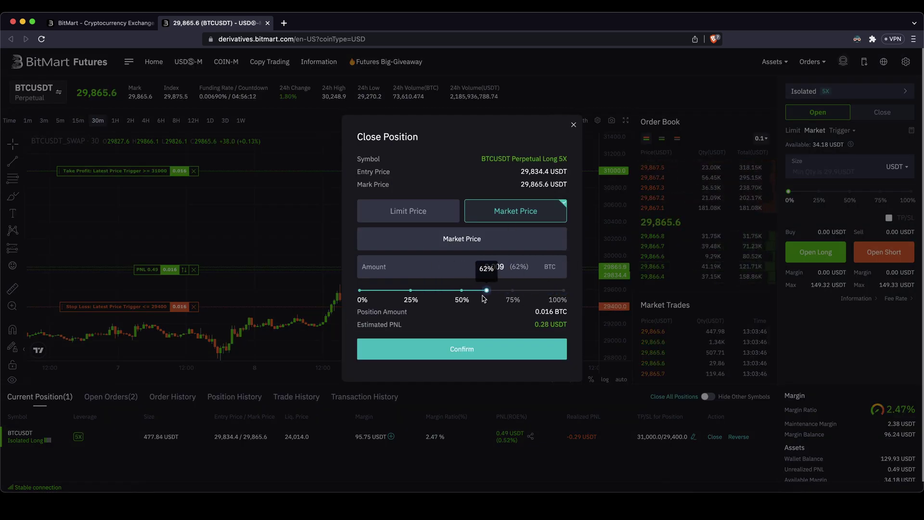
{"action": "left_click_drag", "start_coordinate": [486, 291], "coordinate": [581, 294]}
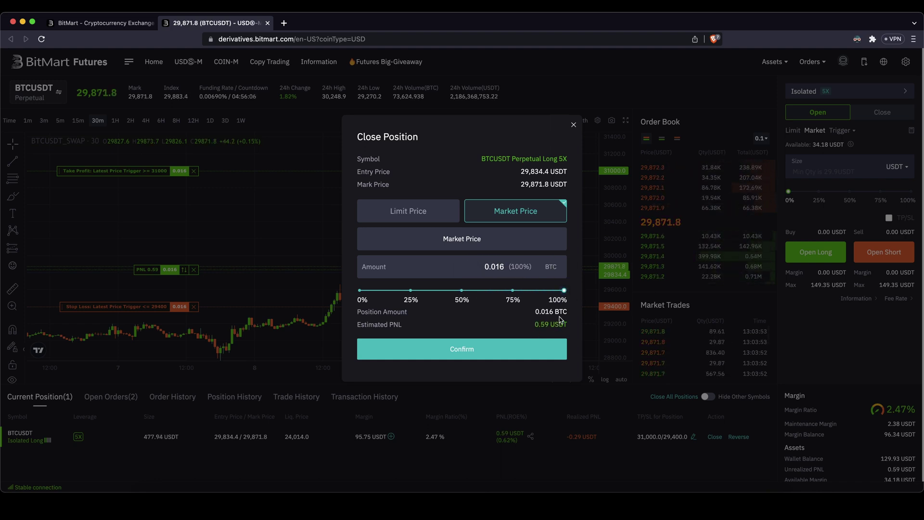
{"action": "left_click", "coordinate": [470, 348]}
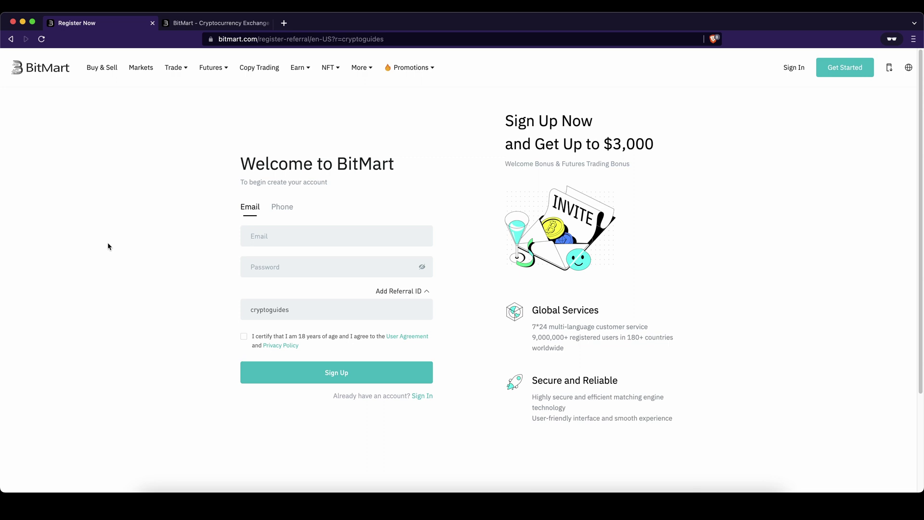
- Highlight the welcome-bonus headline on the registration page, then clear the selection
{"action": "left_click_drag", "start_coordinate": [549, 120], "coordinate": [685, 166]}
{"action": "left_click", "coordinate": [708, 167]}
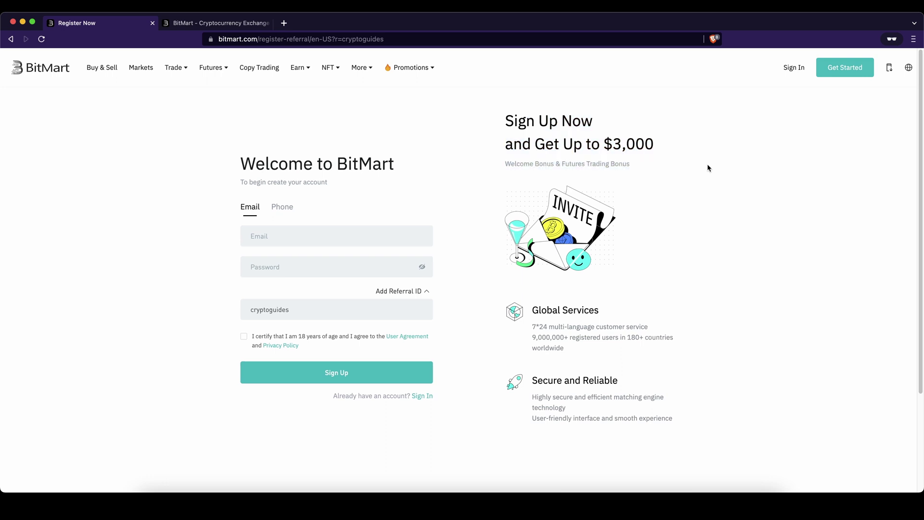